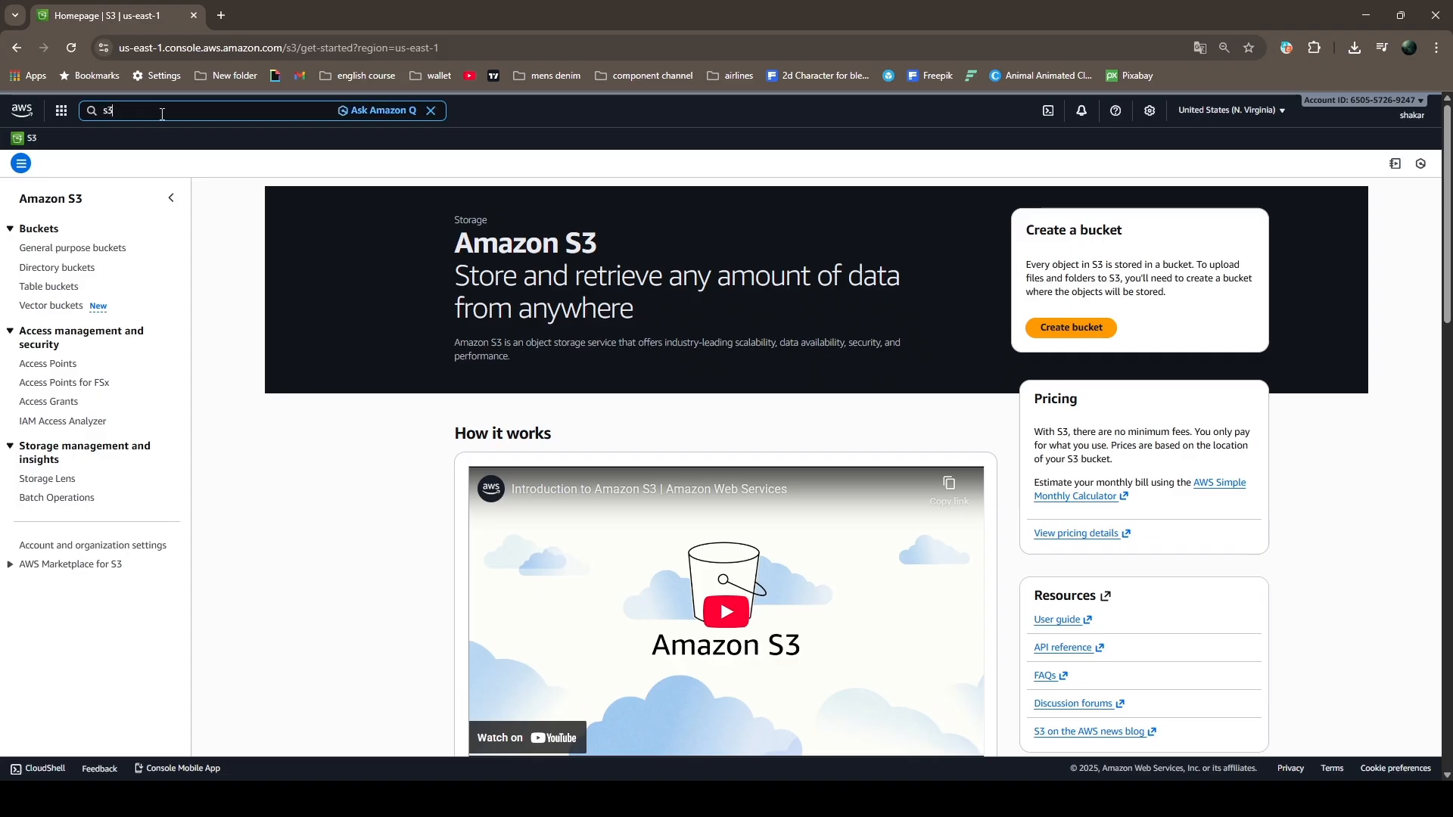
Open the S3 service, start a new bucket named my-portfolio-tutorial, and check the list of available AWS regions
key("Return")
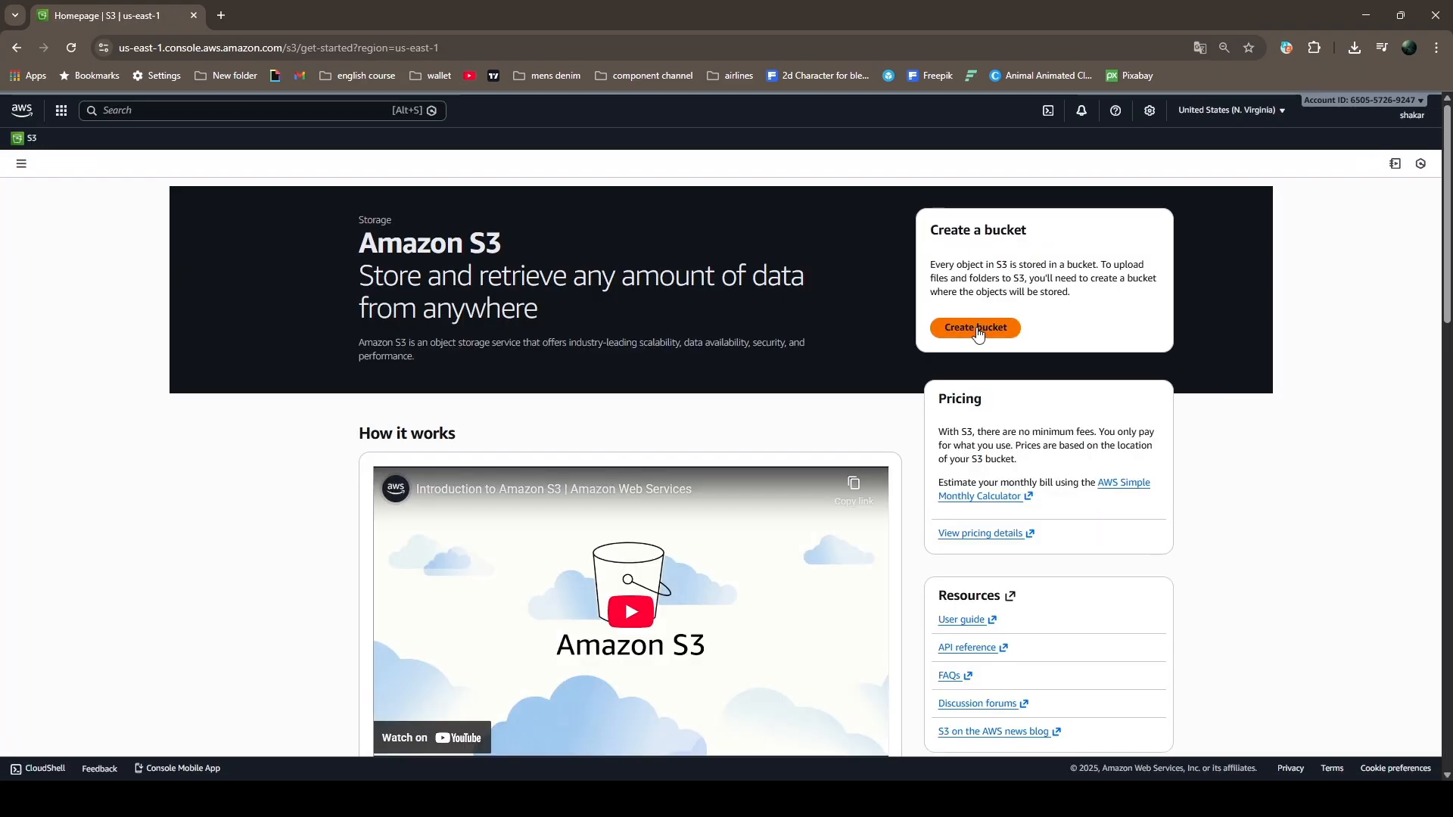
left_click(978, 328)
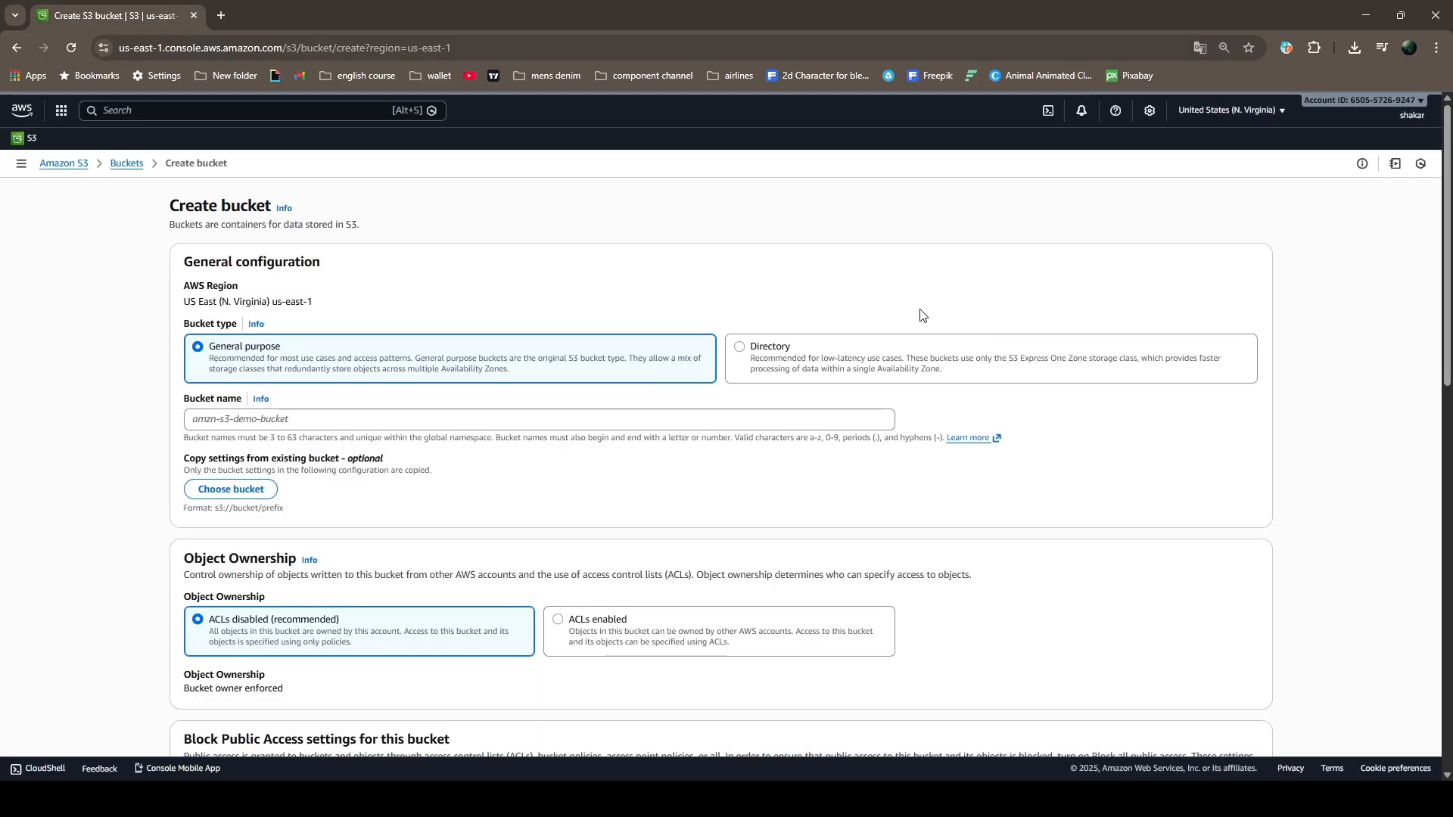
left_click(341, 419)
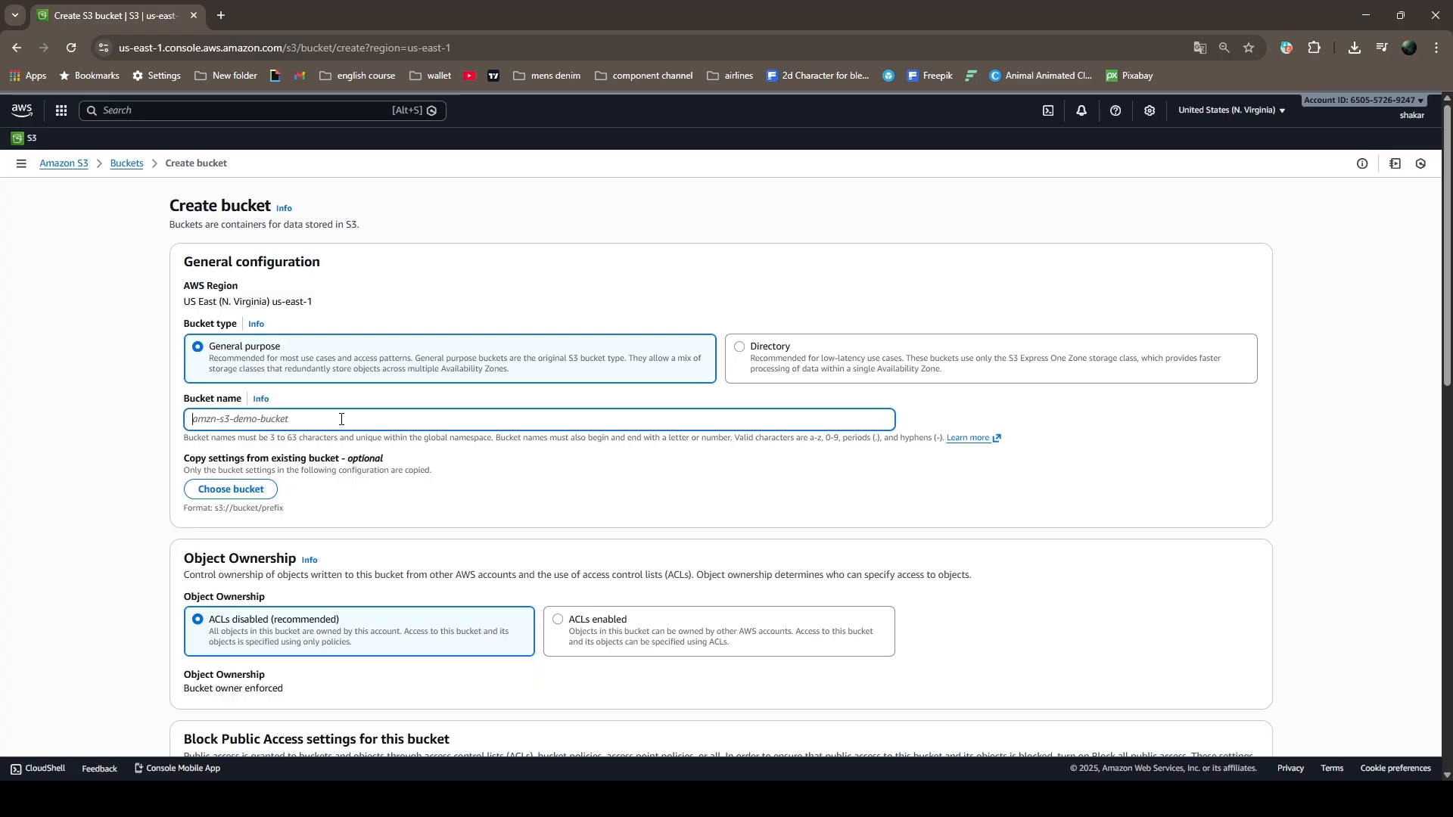
type("my-portfolio-tutorial")
left_click(1285, 110)
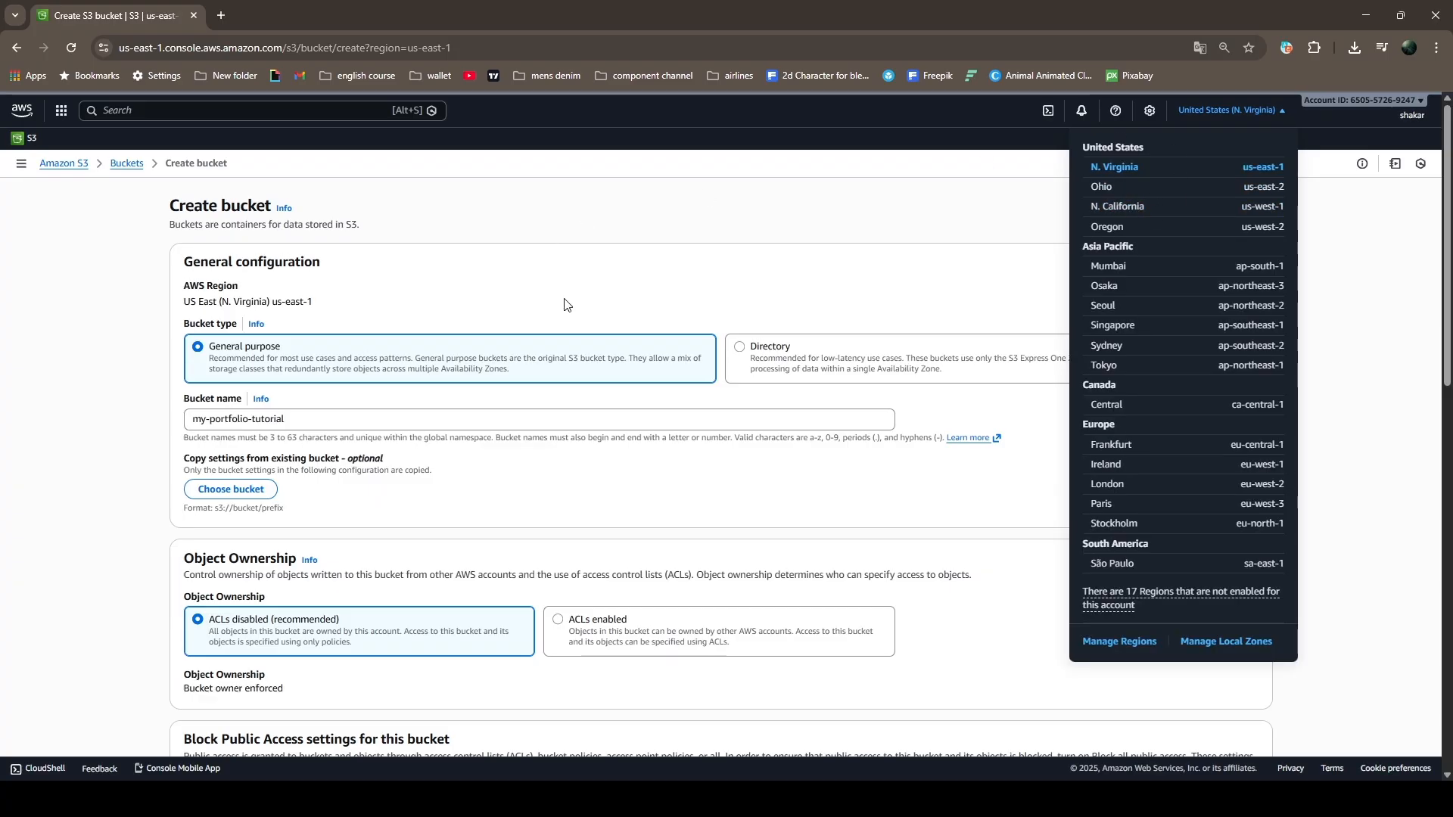
left_click(324, 307)
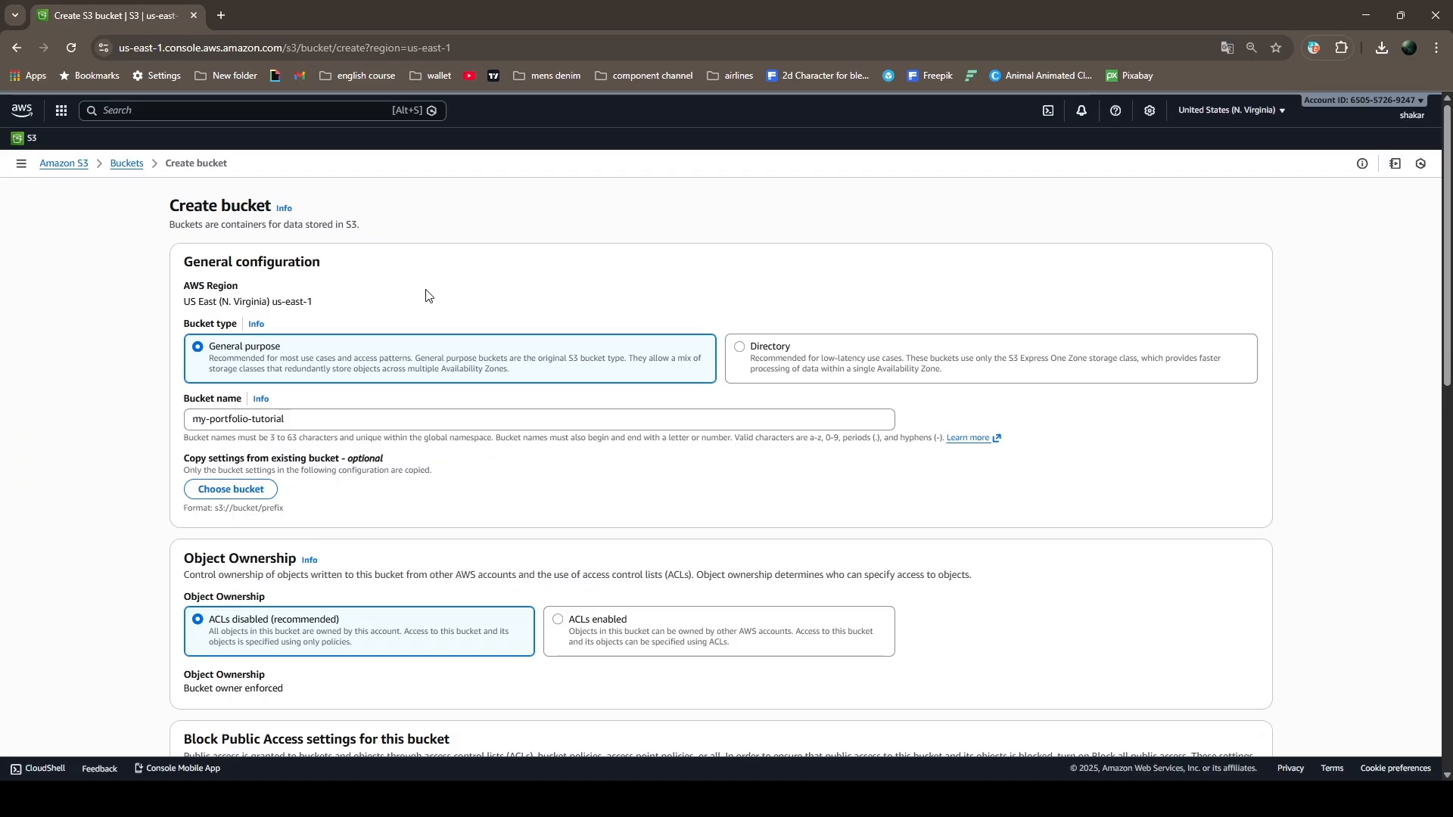
Turn off blocking of all public access, acknowledge that the contents may become public, and create the bucket
scroll(429, 295, "down", 6)
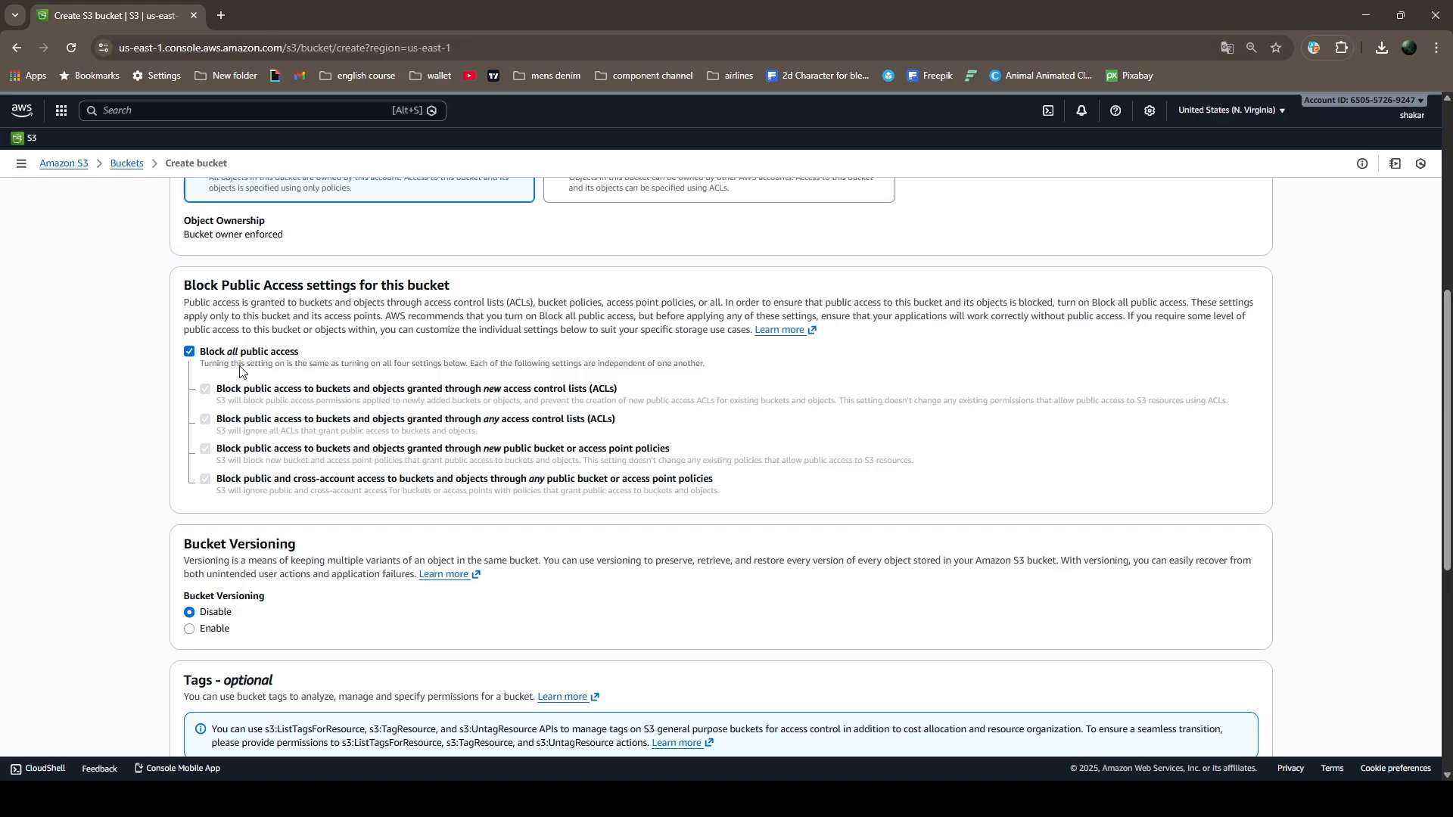
left_click(190, 352)
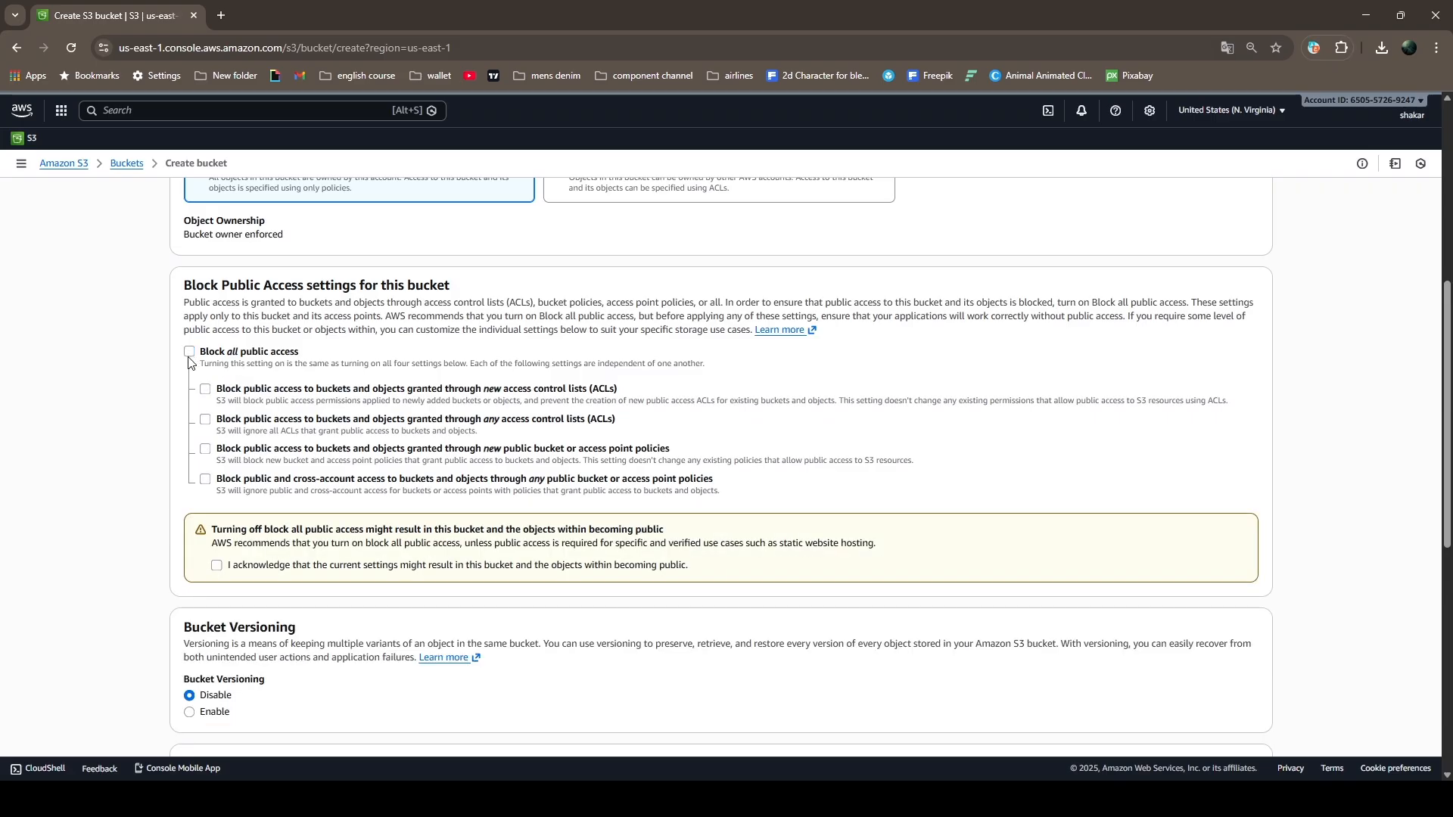
left_click(221, 573)
scroll(782, 475, "down", 6)
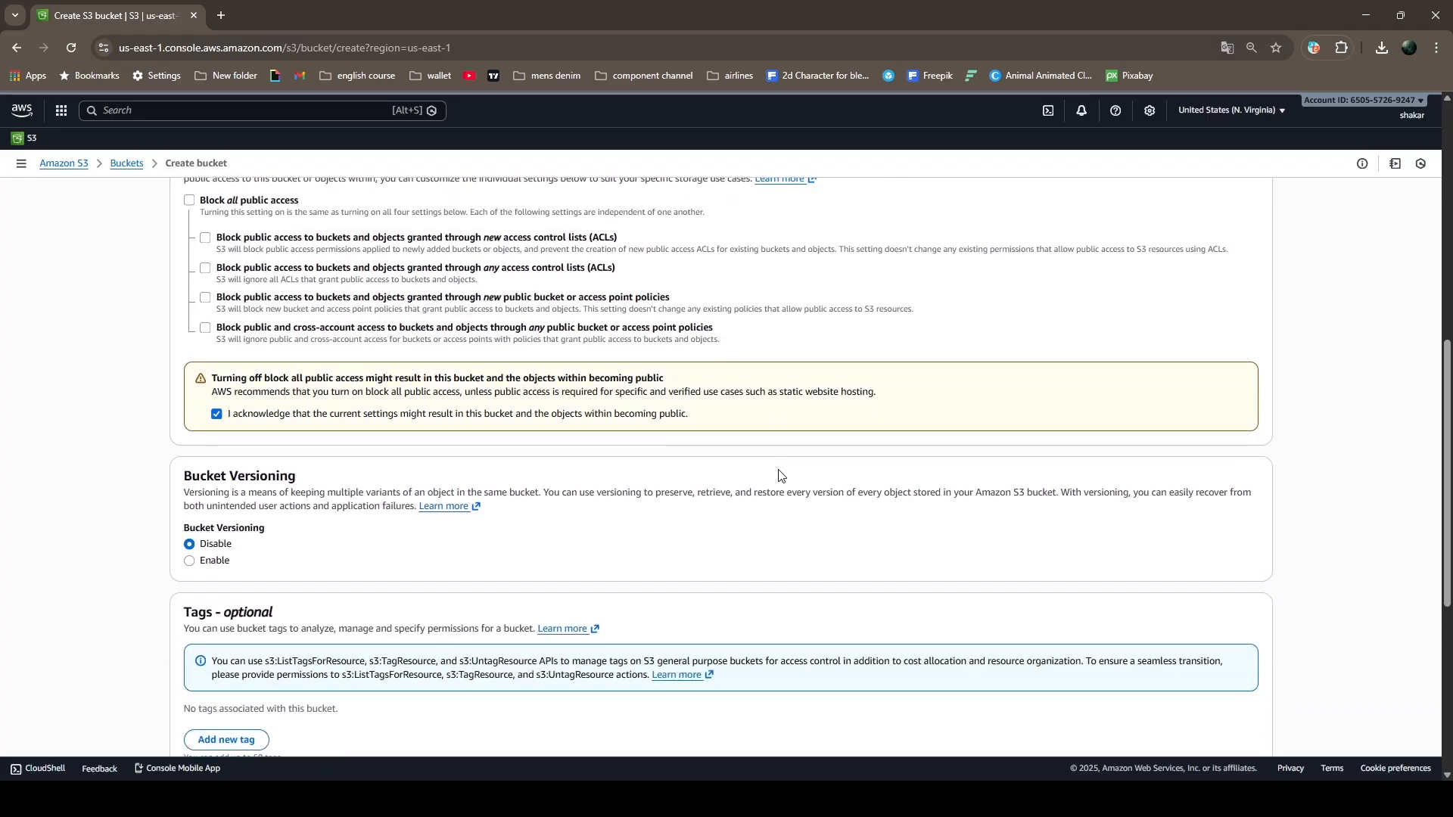
scroll(781, 475, "down", 2)
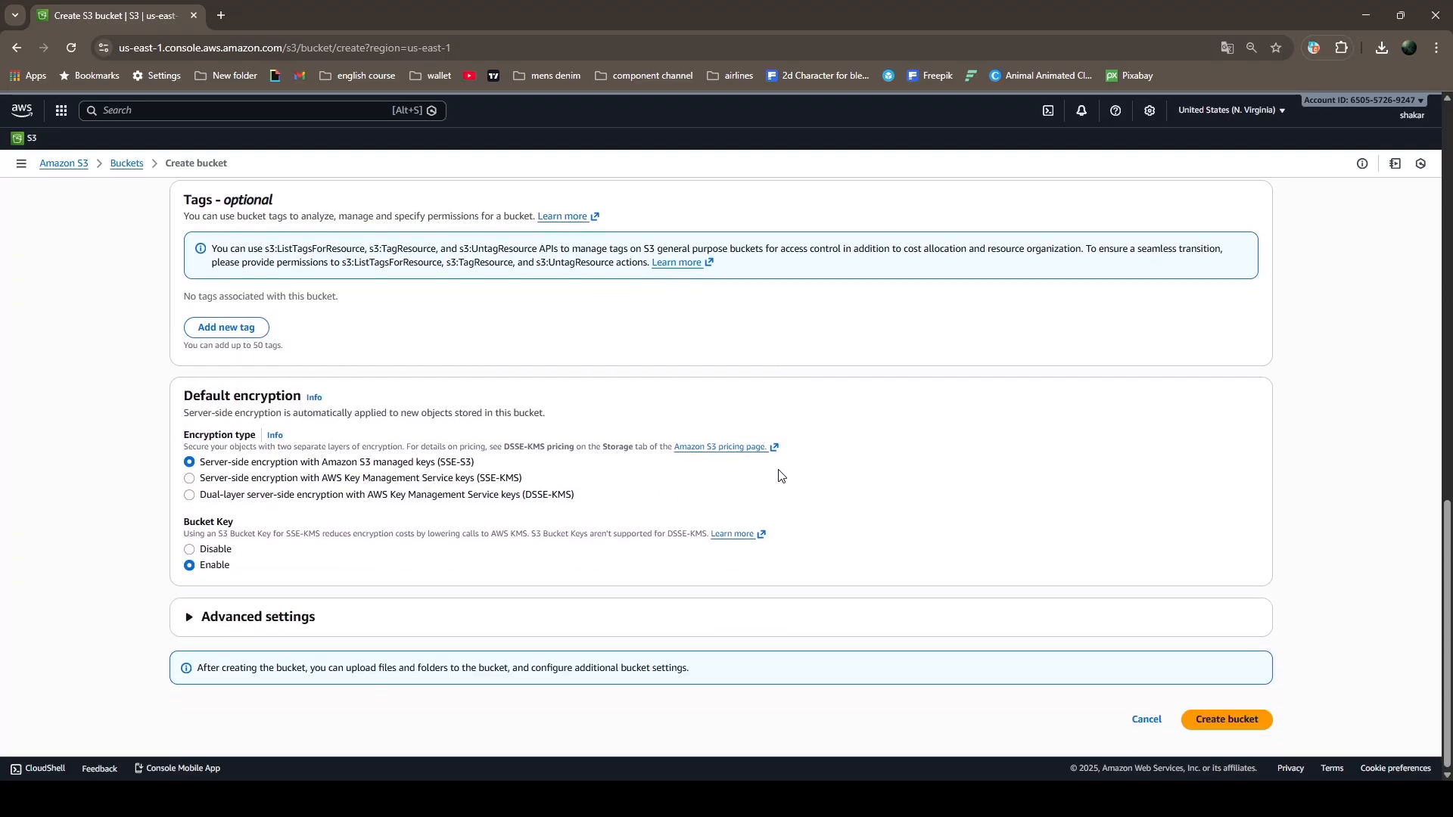
left_click(1213, 723)
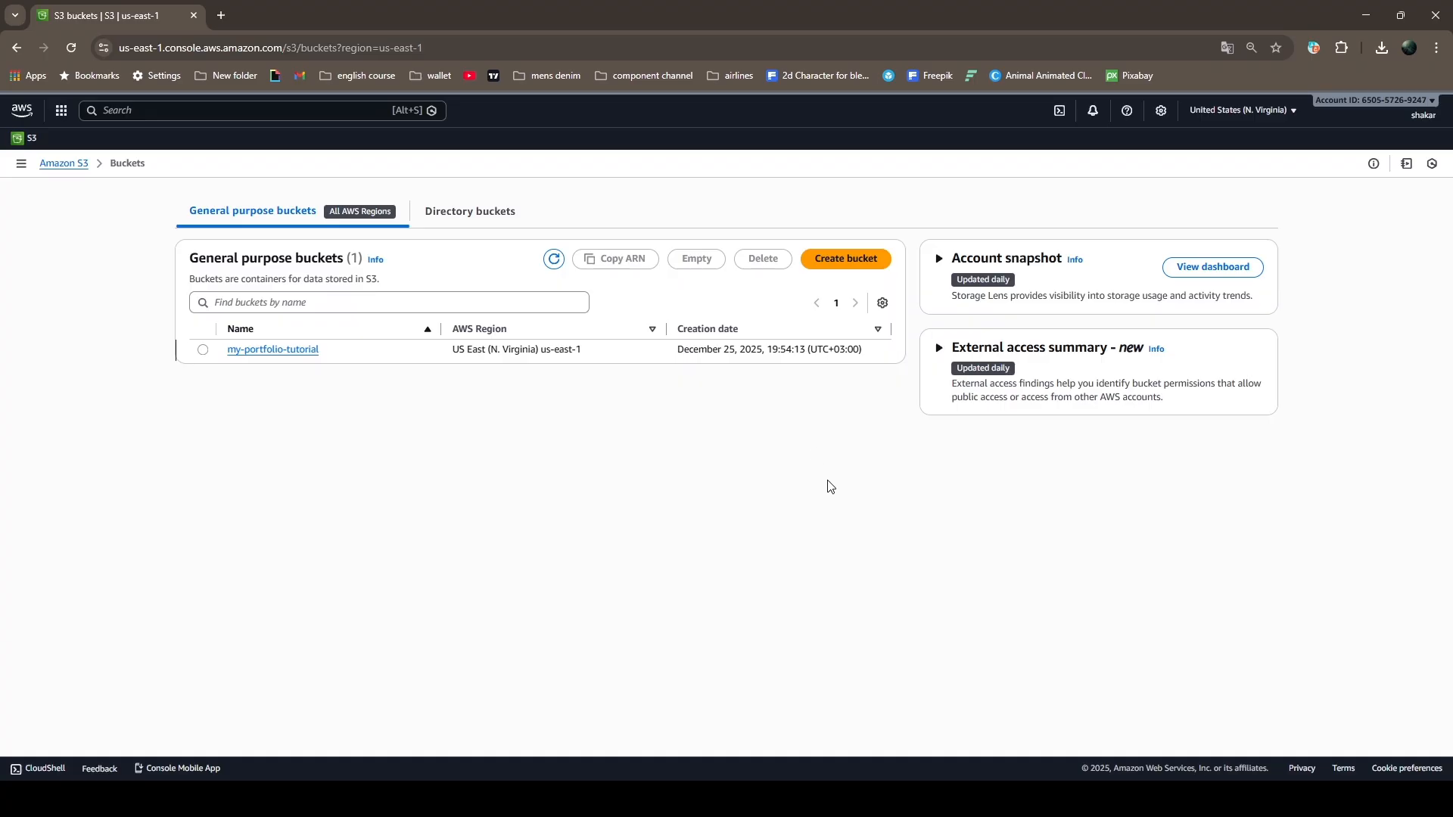
Upload the login-form-main website folder to the my-portfolio-tutorial bucket and return to the bucket's objects
left_click(286, 350)
left_click(1242, 290)
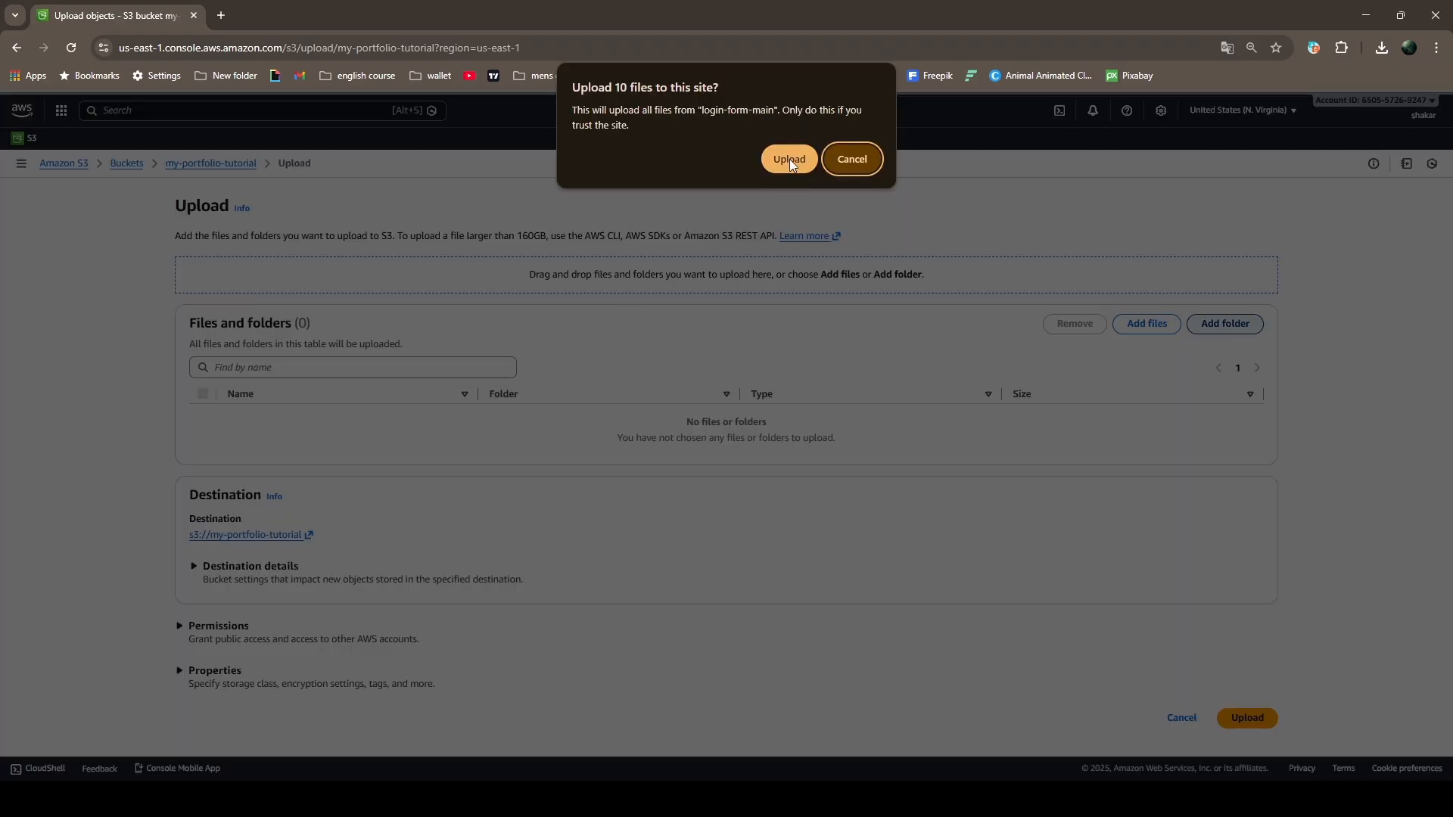
left_click(788, 159)
scroll(976, 363, "down", 2)
left_click(1241, 719)
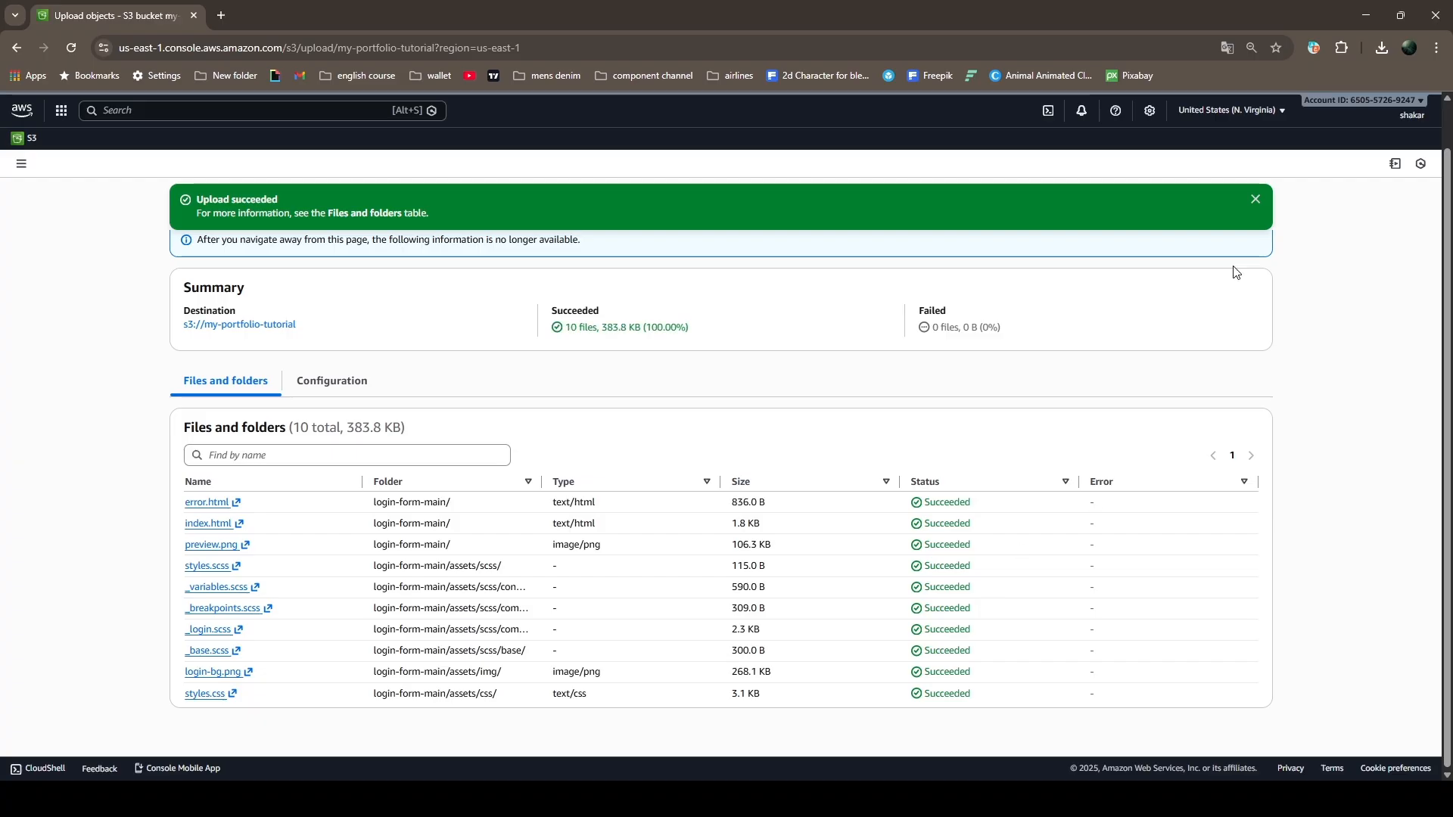
left_click(1255, 202)
left_click(1252, 199)
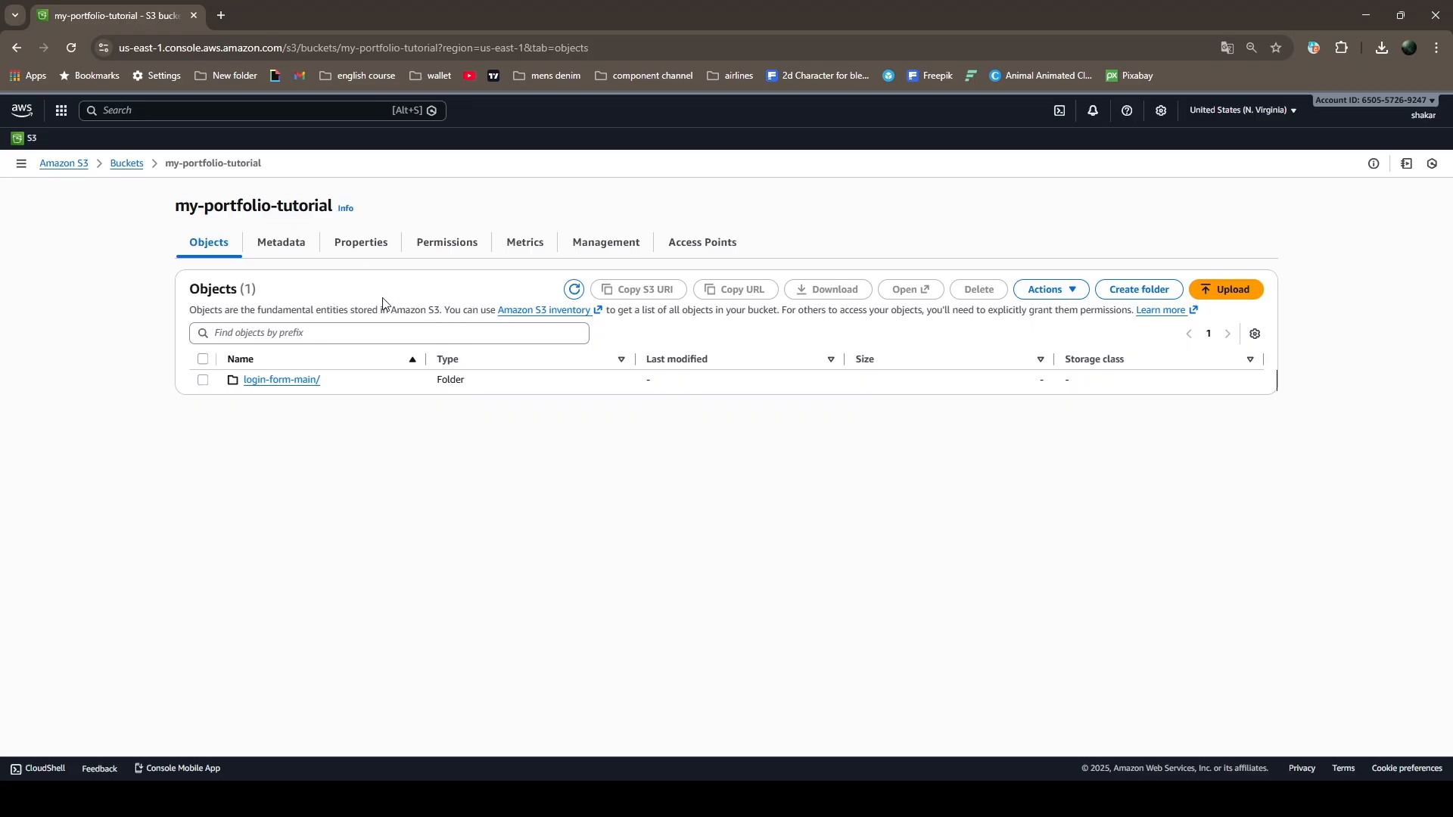
Edit the static website hosting property of the my-portfolio-tutorial bucket and enable hosting
left_click(364, 256)
scroll(604, 523, "down", 15)
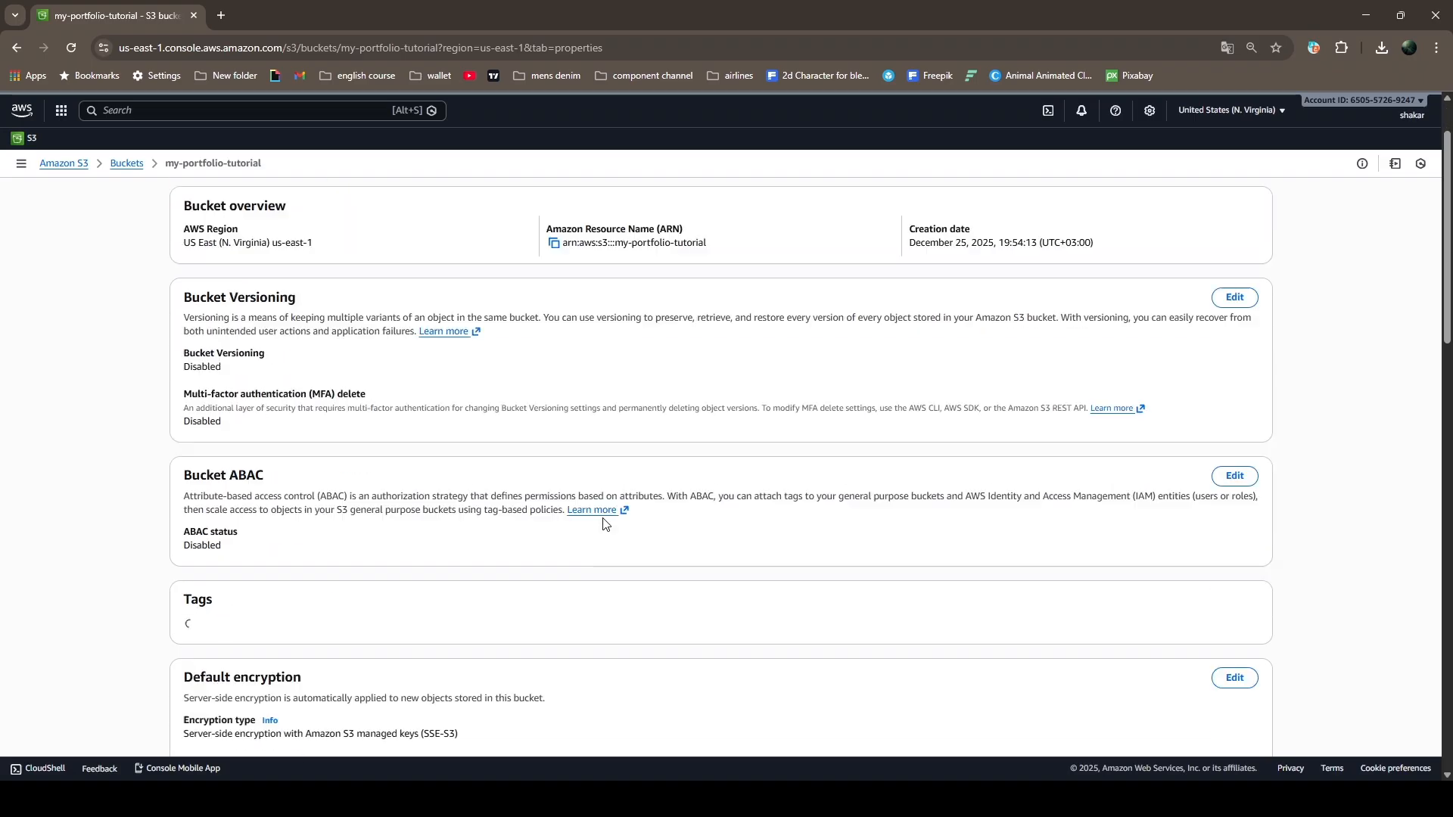
scroll(603, 522, "down", 7)
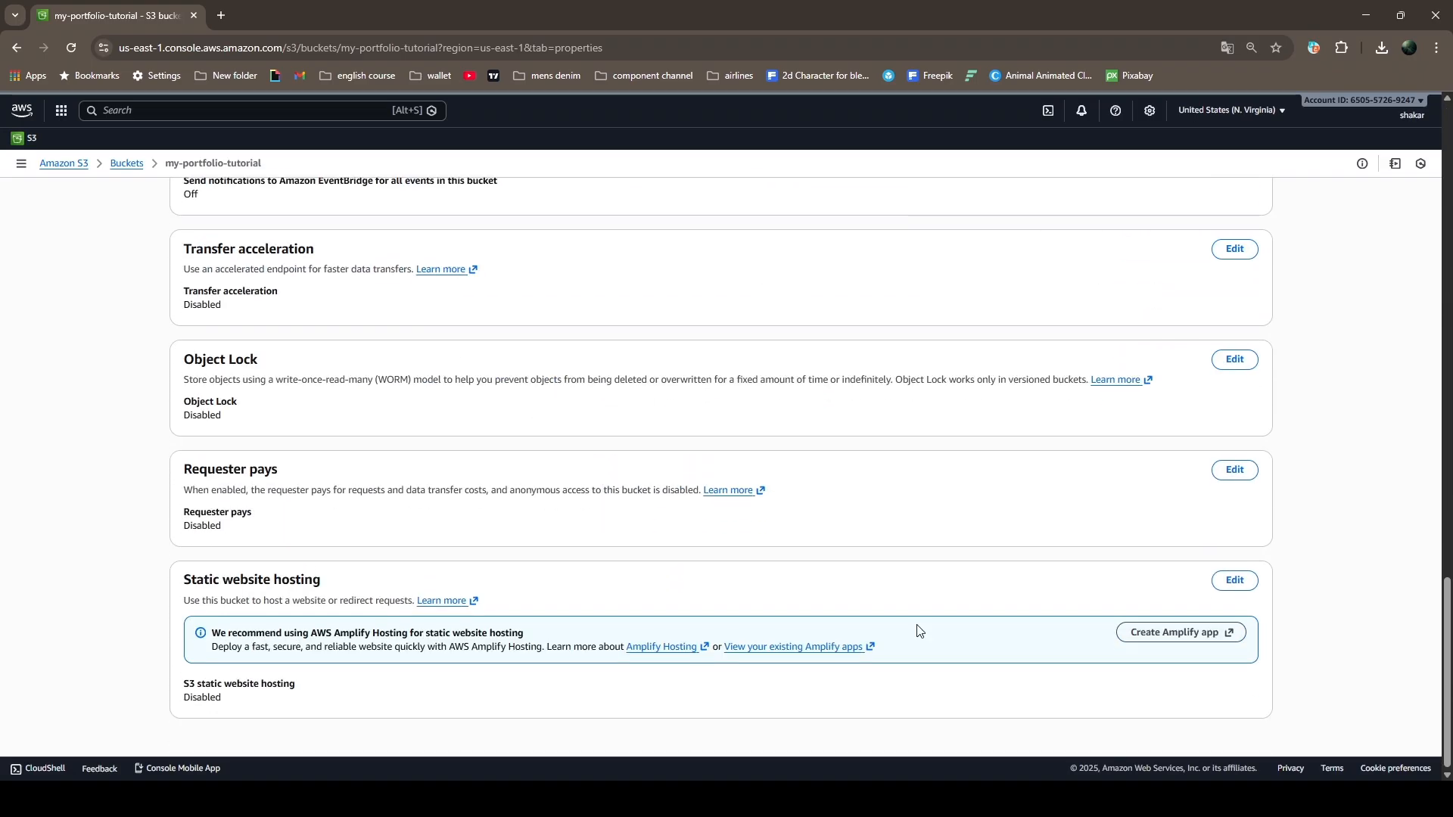
left_click(1236, 582)
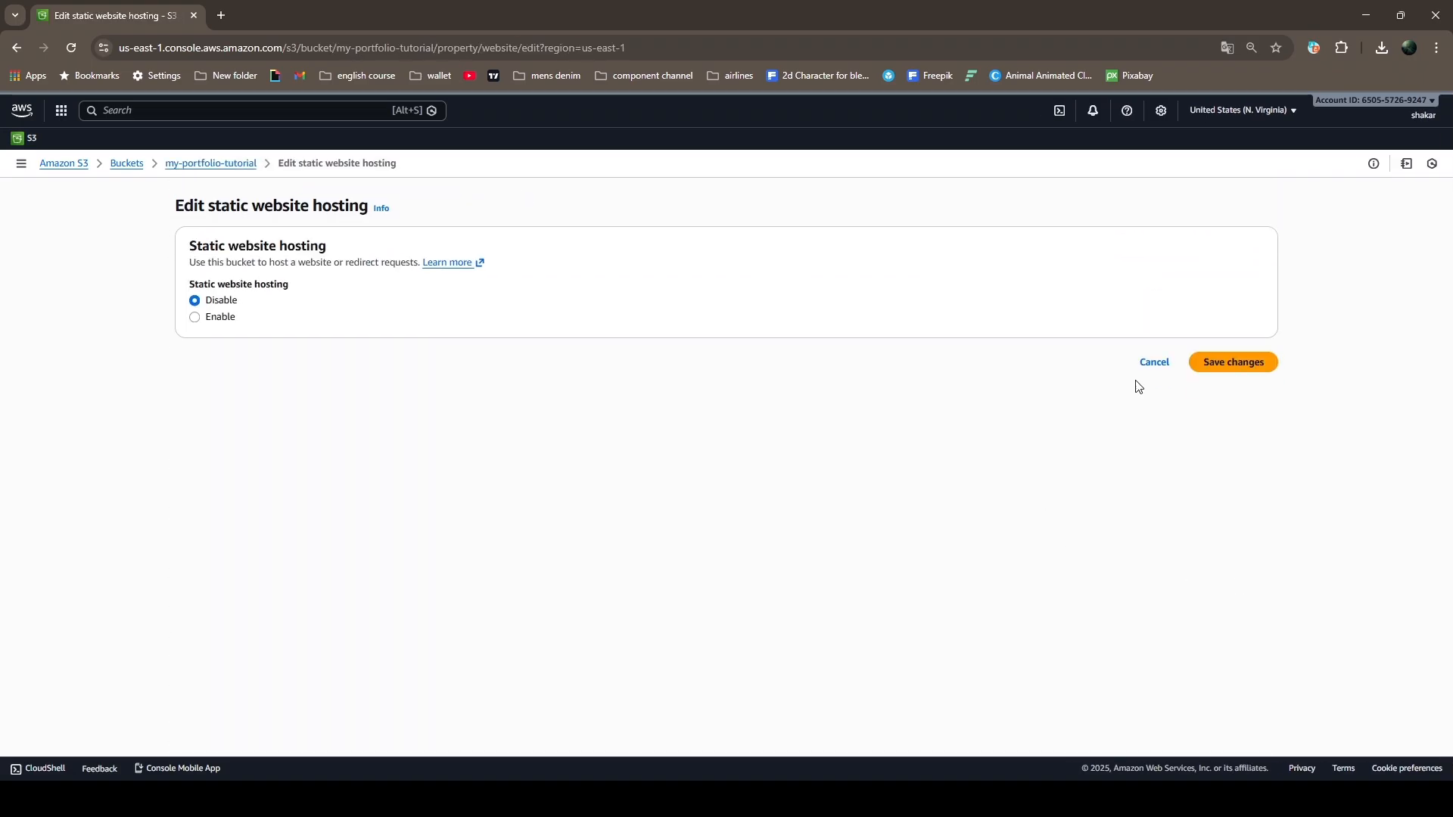
left_click(203, 318)
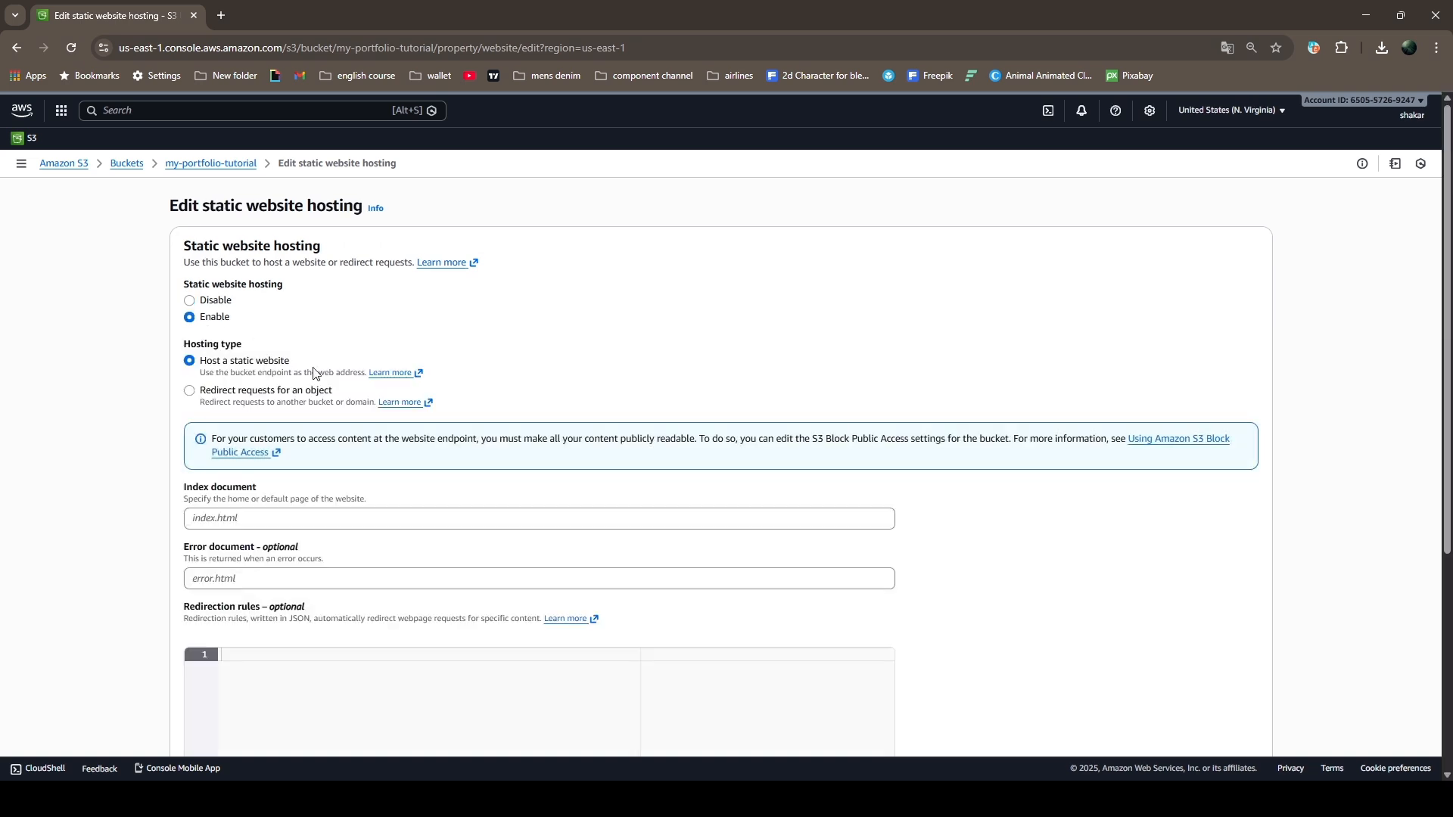
Set the index document to index.html and the error document to error.html, and save the hosting settings
scroll(786, 524, "down", 2)
left_click(230, 370)
type("index.html")
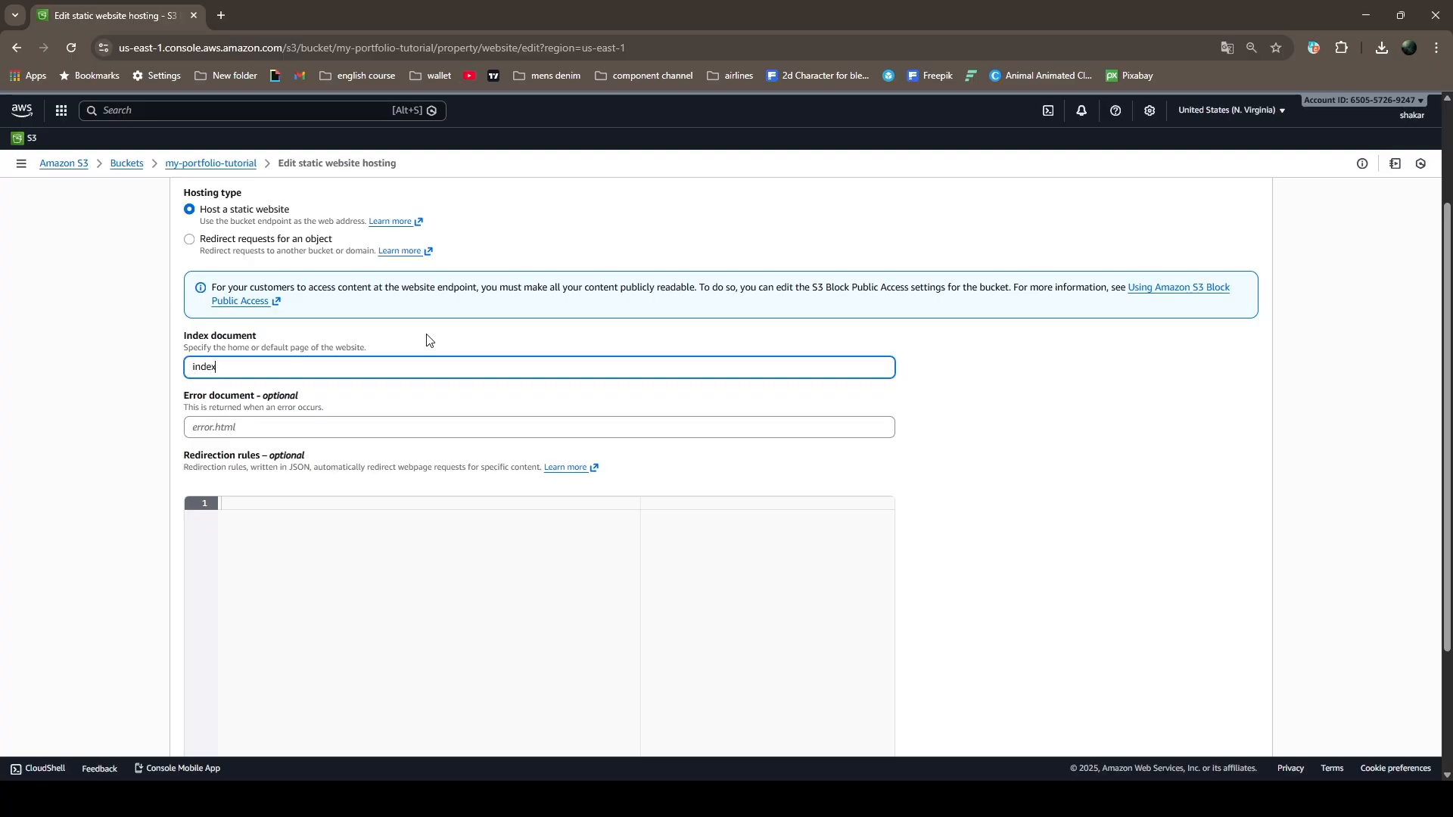
left_click(454, 426)
type("error.html")
scroll(733, 487, "down", 3)
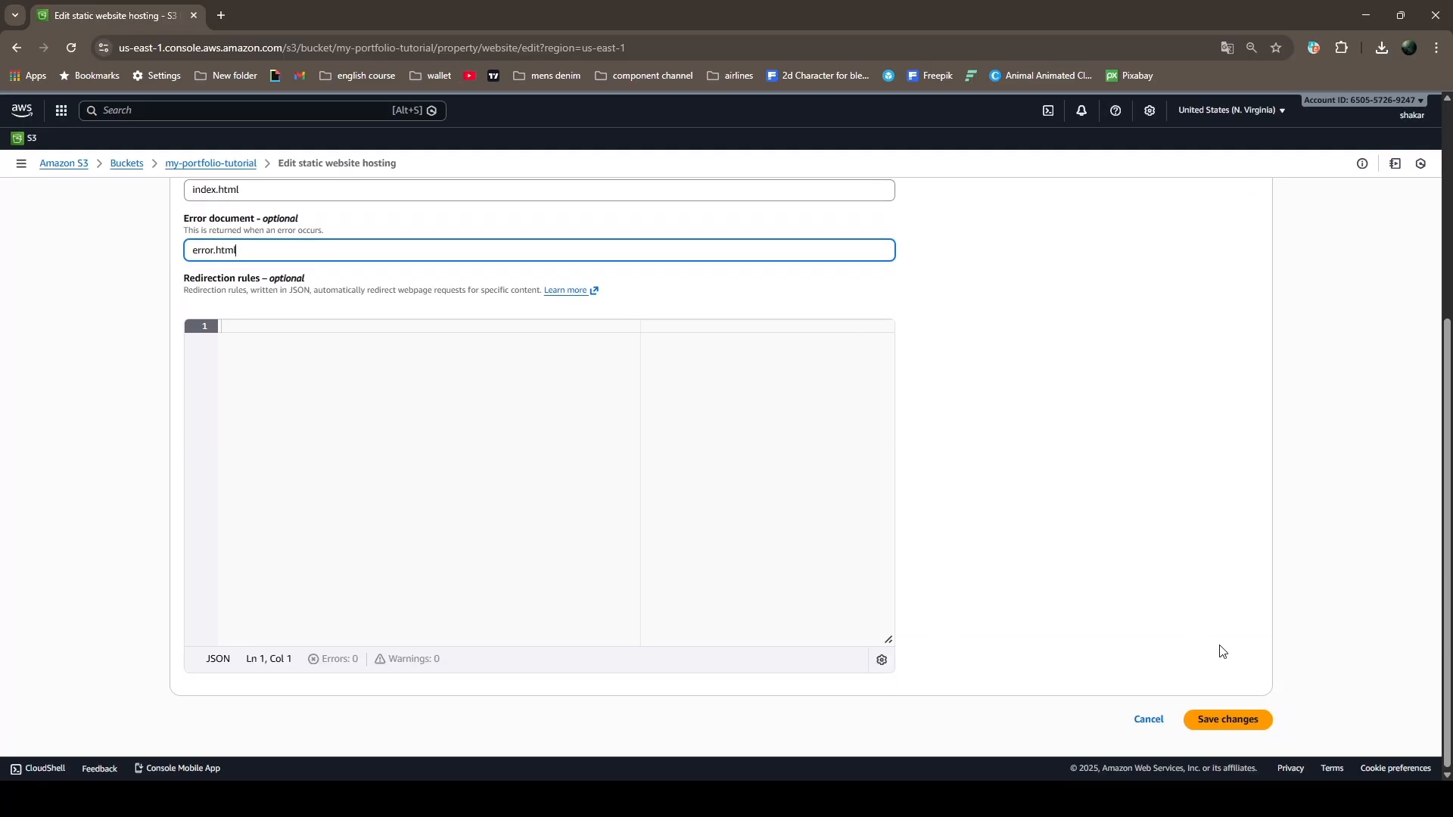
left_click(1246, 724)
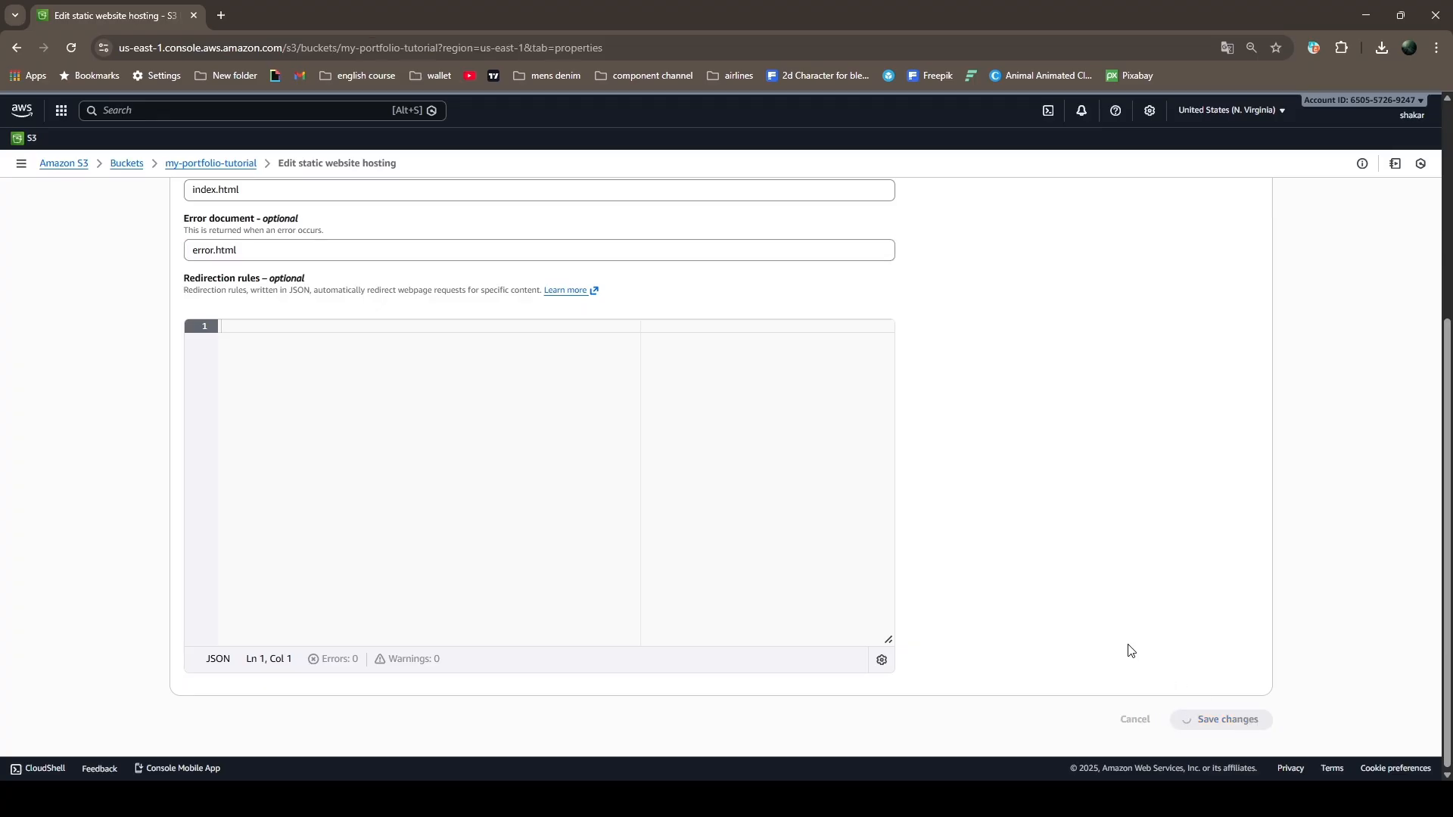
scroll(1213, 522, "up", 4)
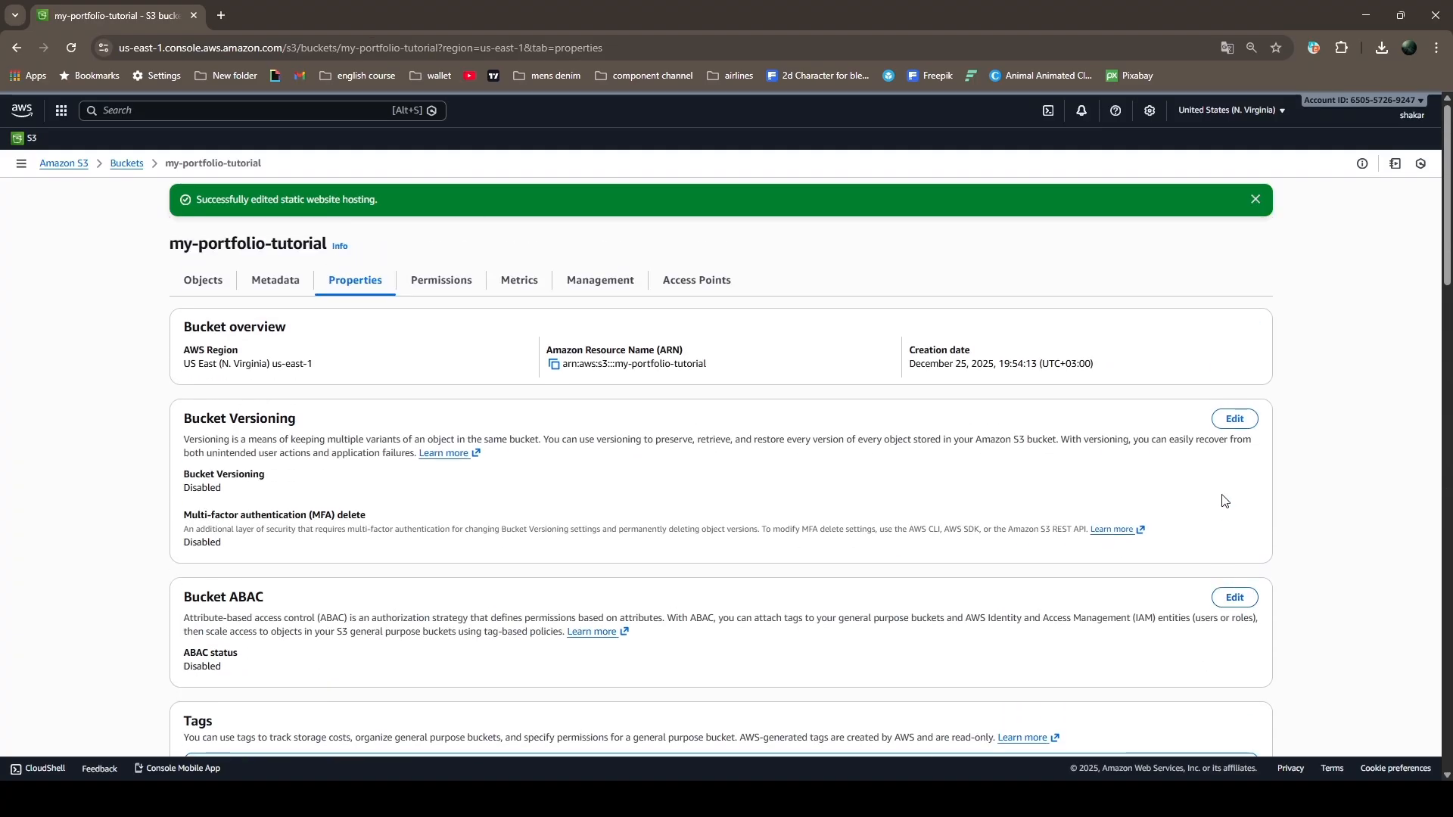
left_click(1255, 200)
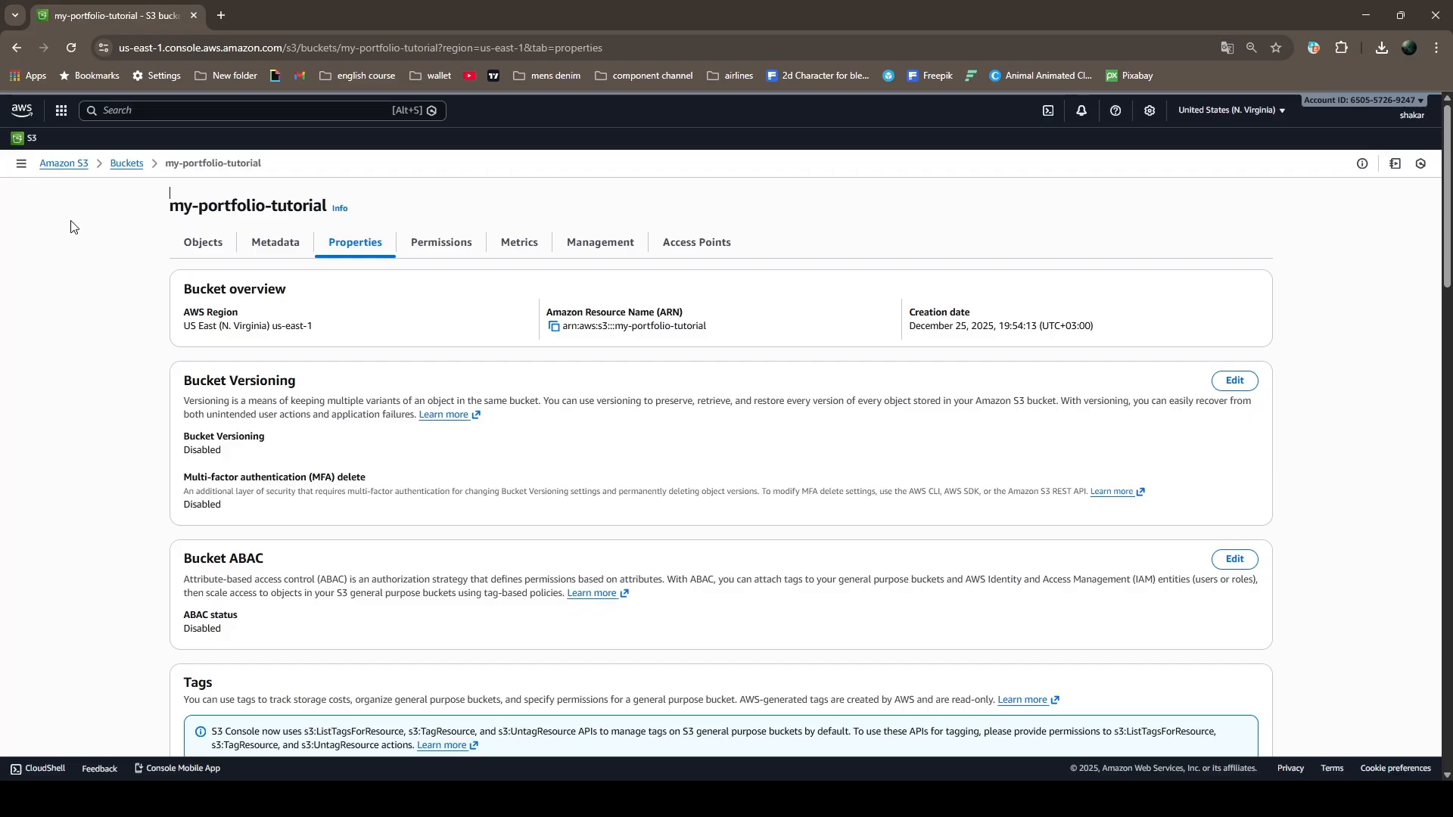
Add and save a bucket policy with version 2012-10-17 that allows s3:GetObject for principal * on arn:aws:s3:::my-portfolio-tutorial/*
left_click(202, 243)
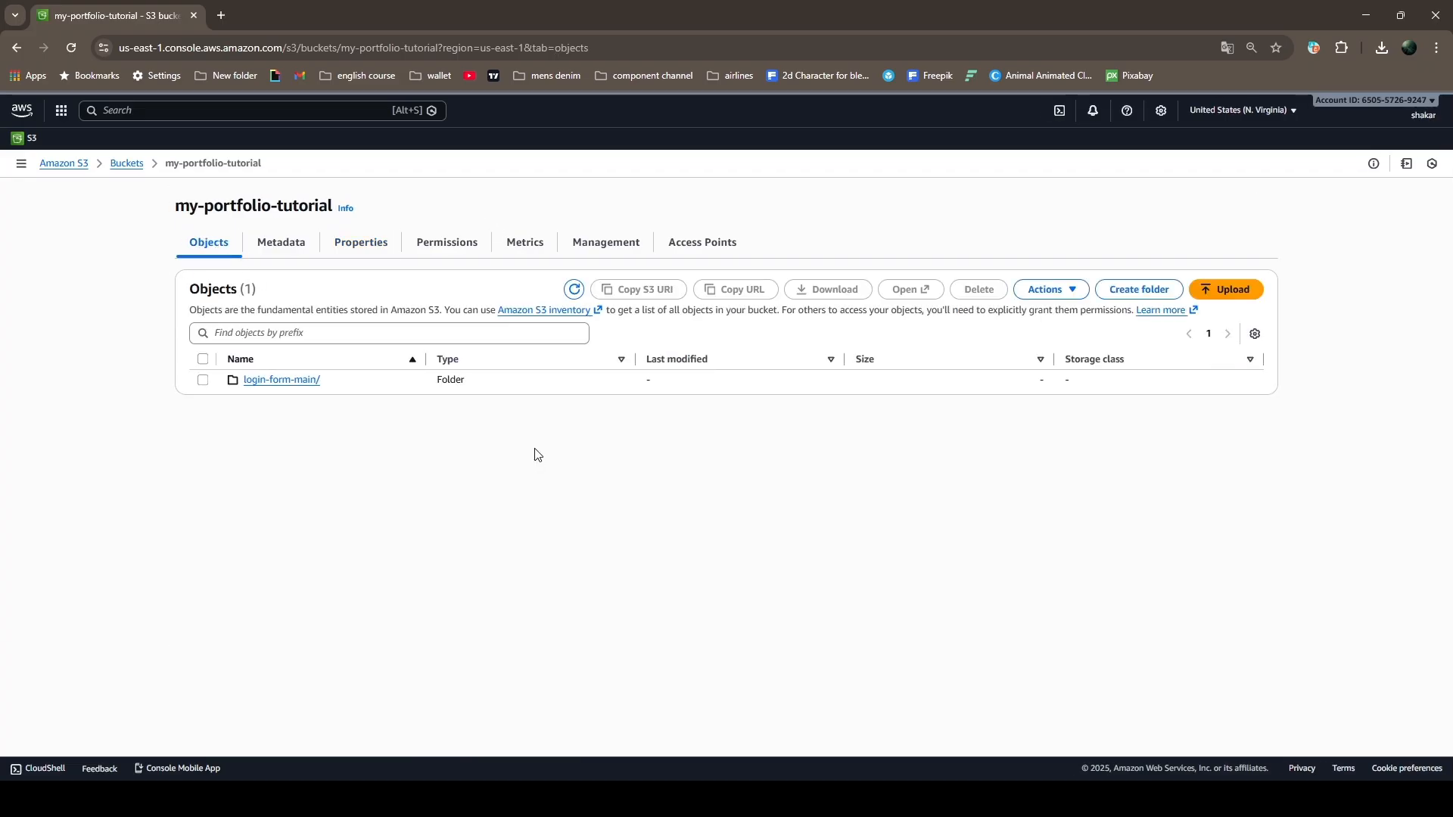
left_click(438, 249)
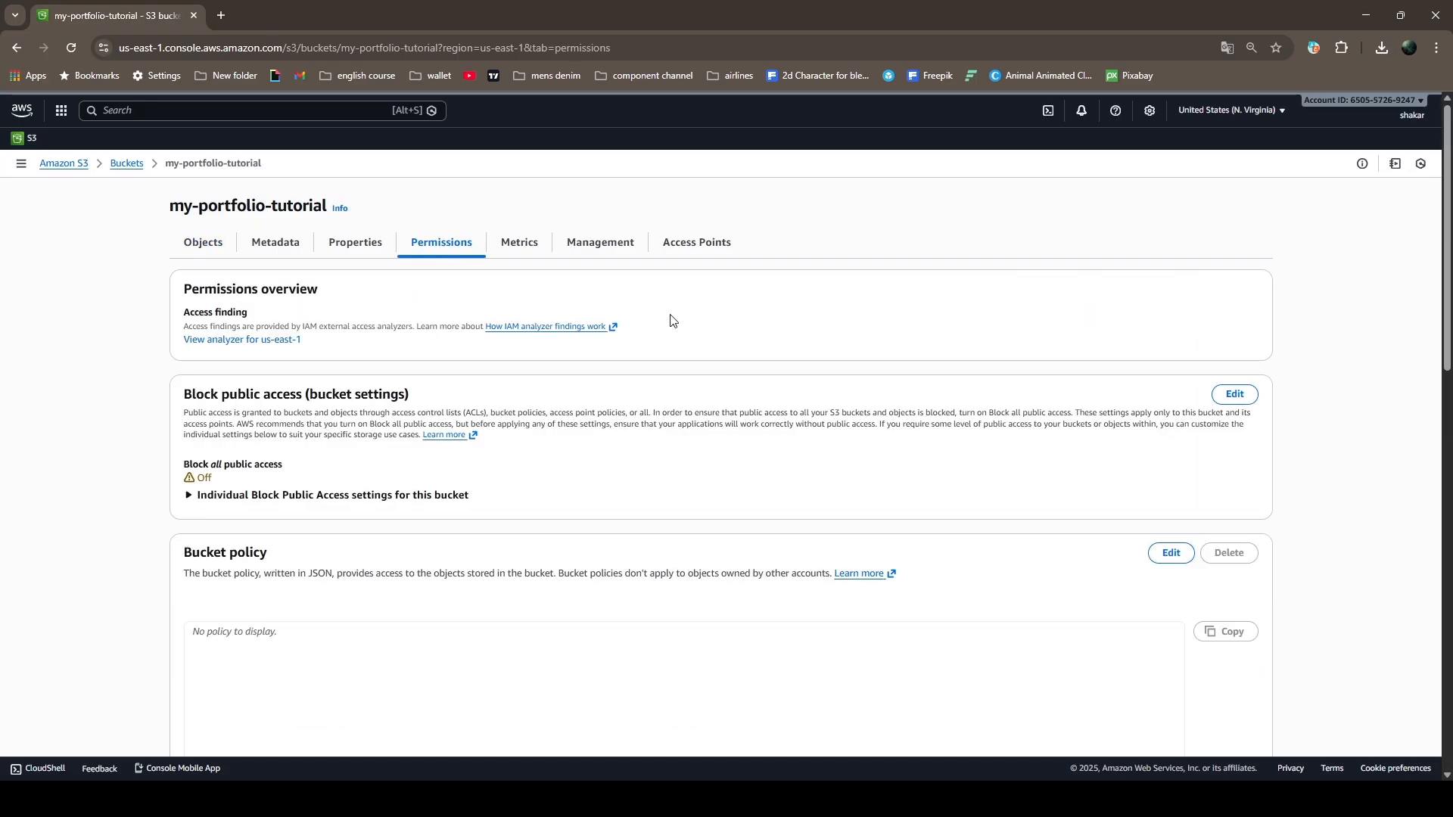
scroll(1135, 545, "down", 4)
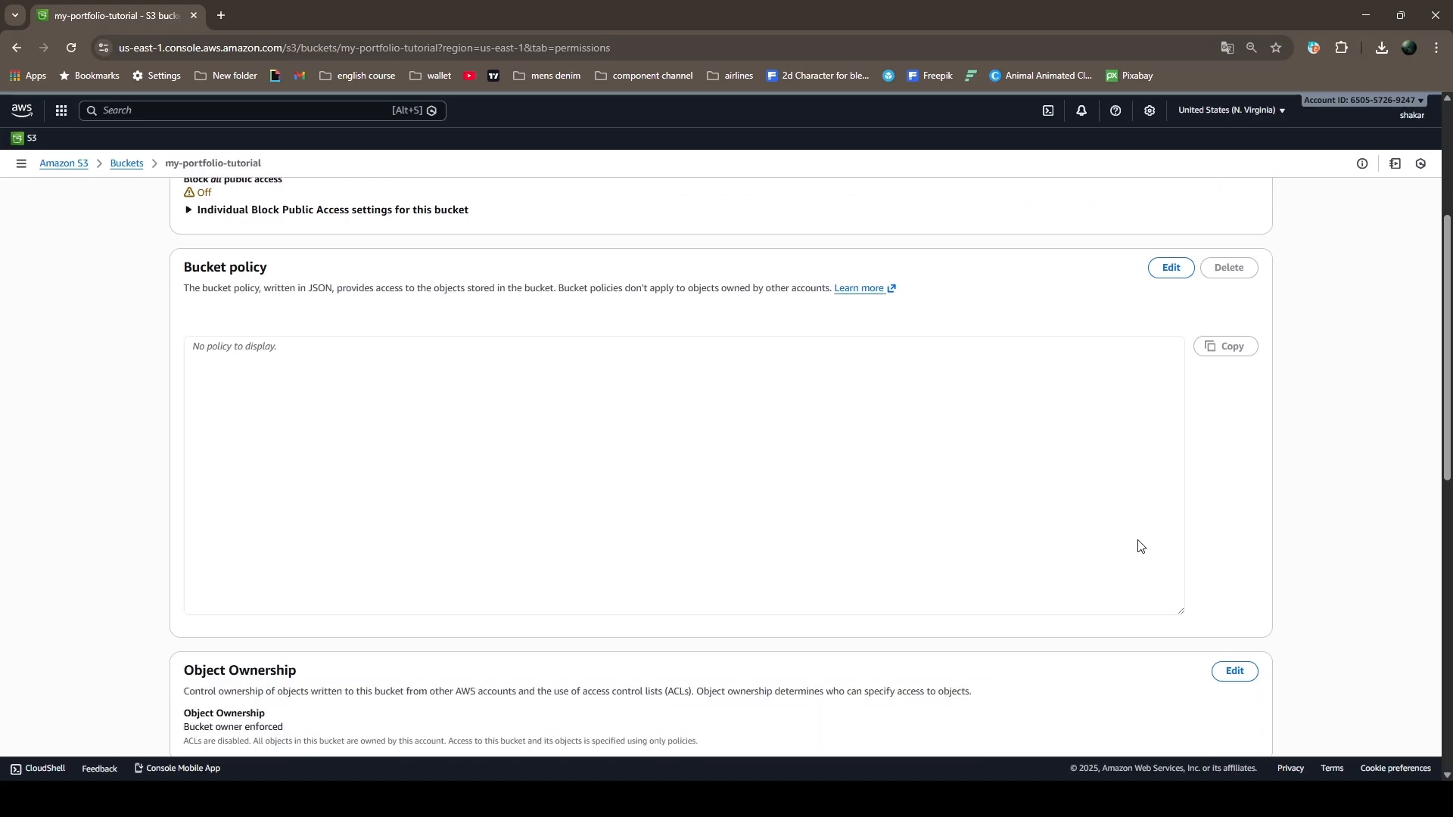
left_click(1172, 251)
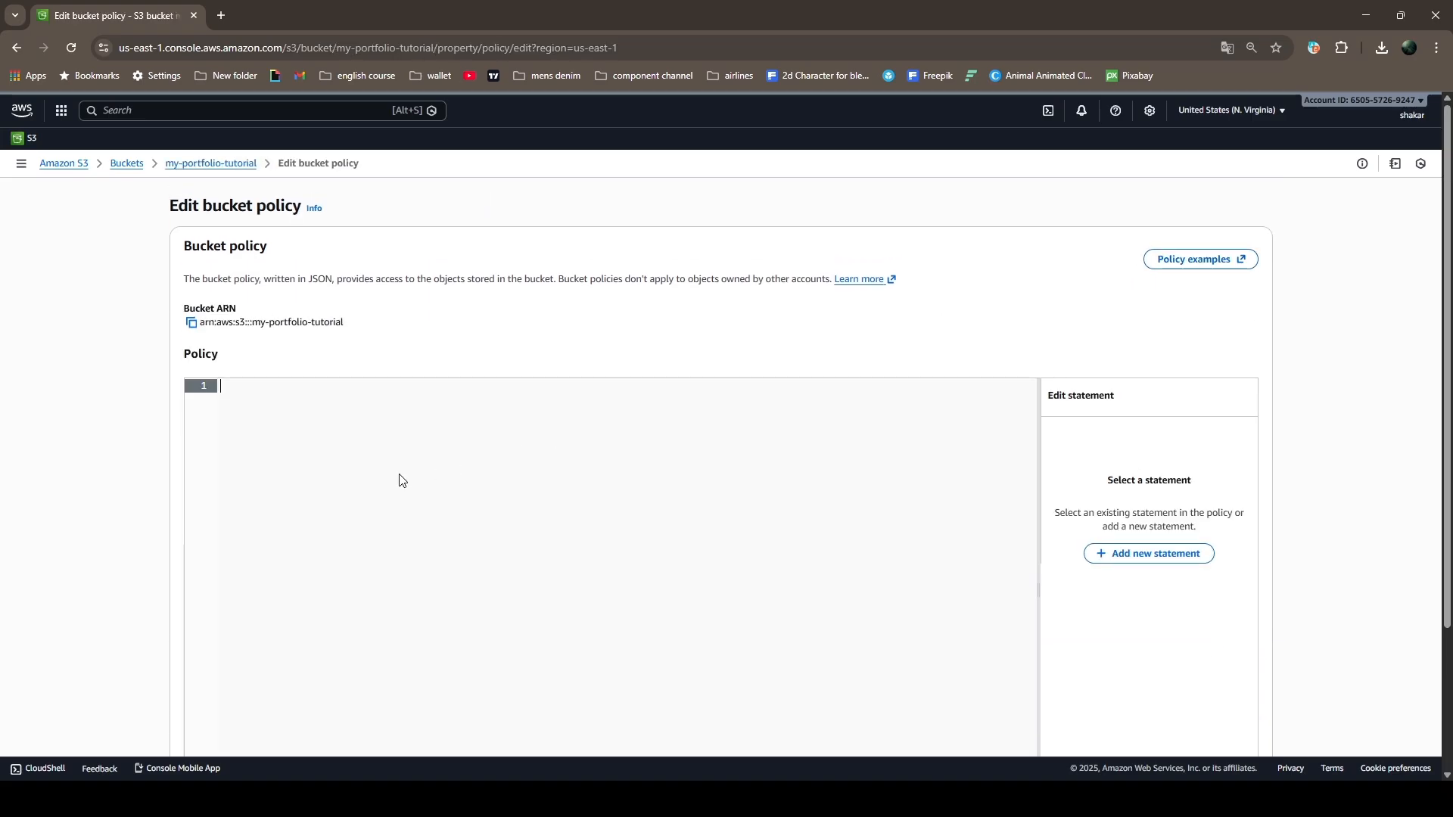
type("{ \"Version\": \"2012-10-17\", \"Statement\": [ { \"Effect\": \"Allow\", \"Principal\": \"*\", \"Action\": \"s3:GetObject\", \"Resource\": \"arn:aws:s3:::my-portfolio-tutorial/*\" } ] }")
scroll(464, 438, "down", 2)
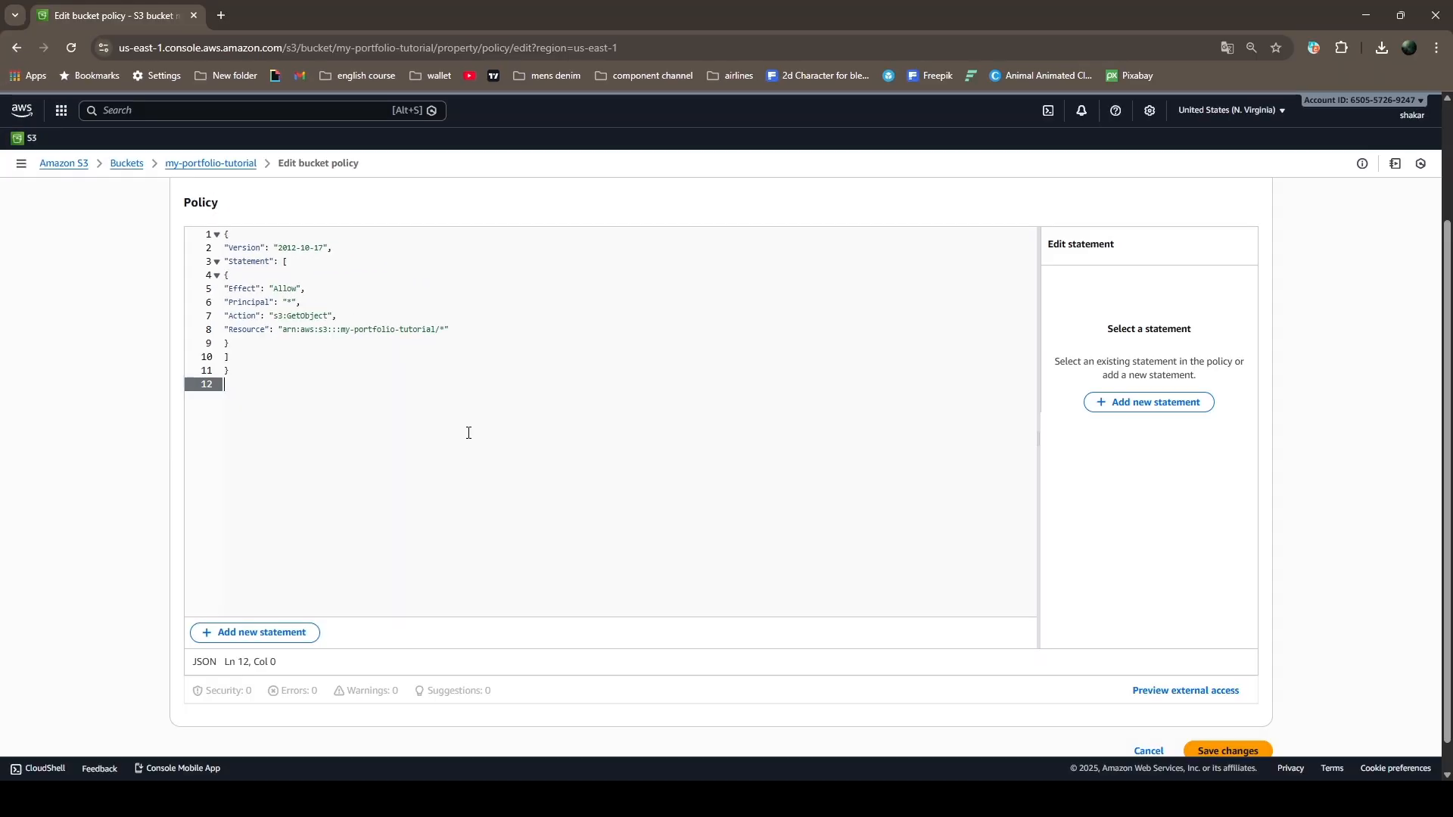
scroll(469, 432, "down", 1)
left_click(1236, 716)
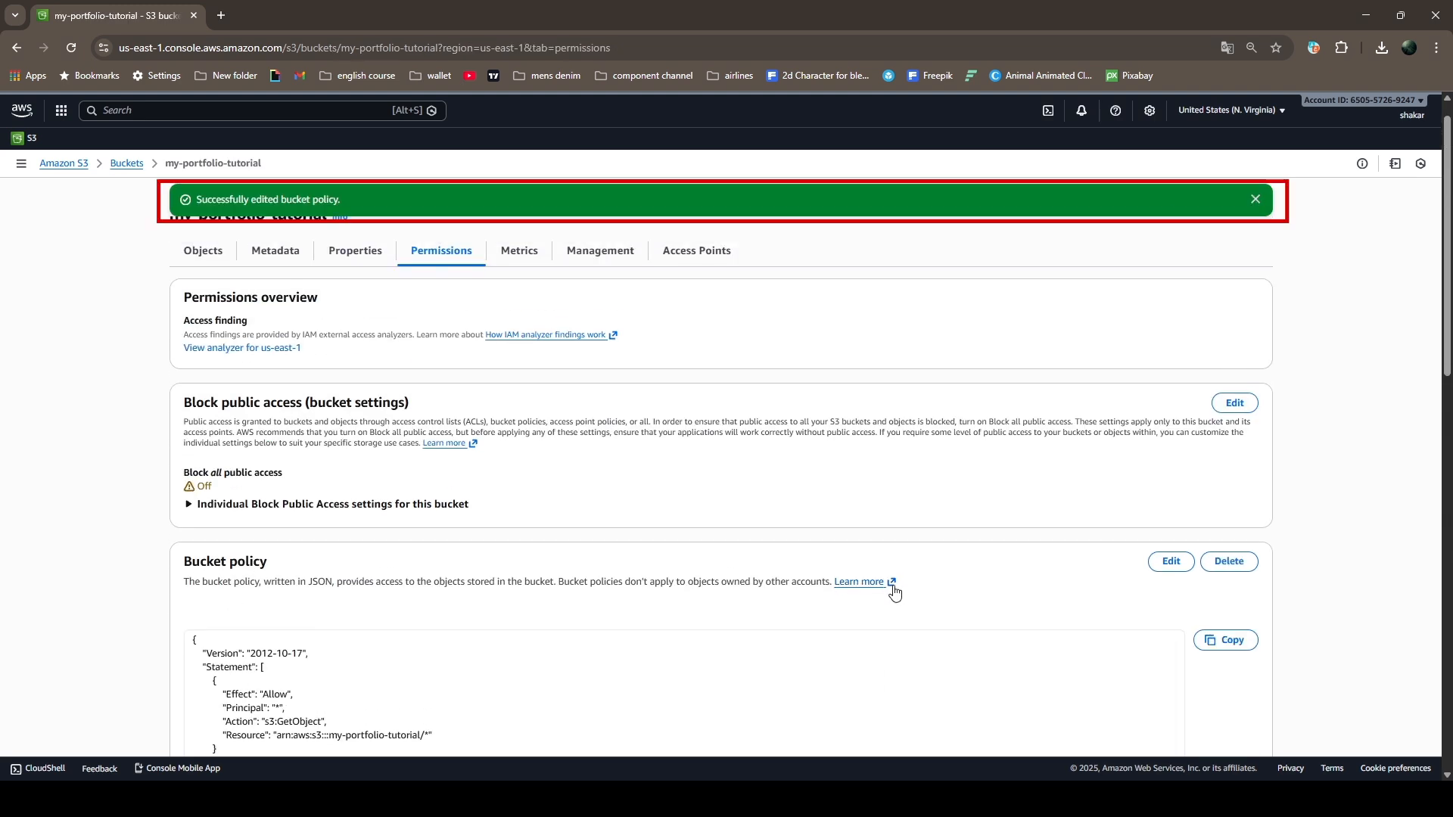
scroll(503, 362, "up", 1)
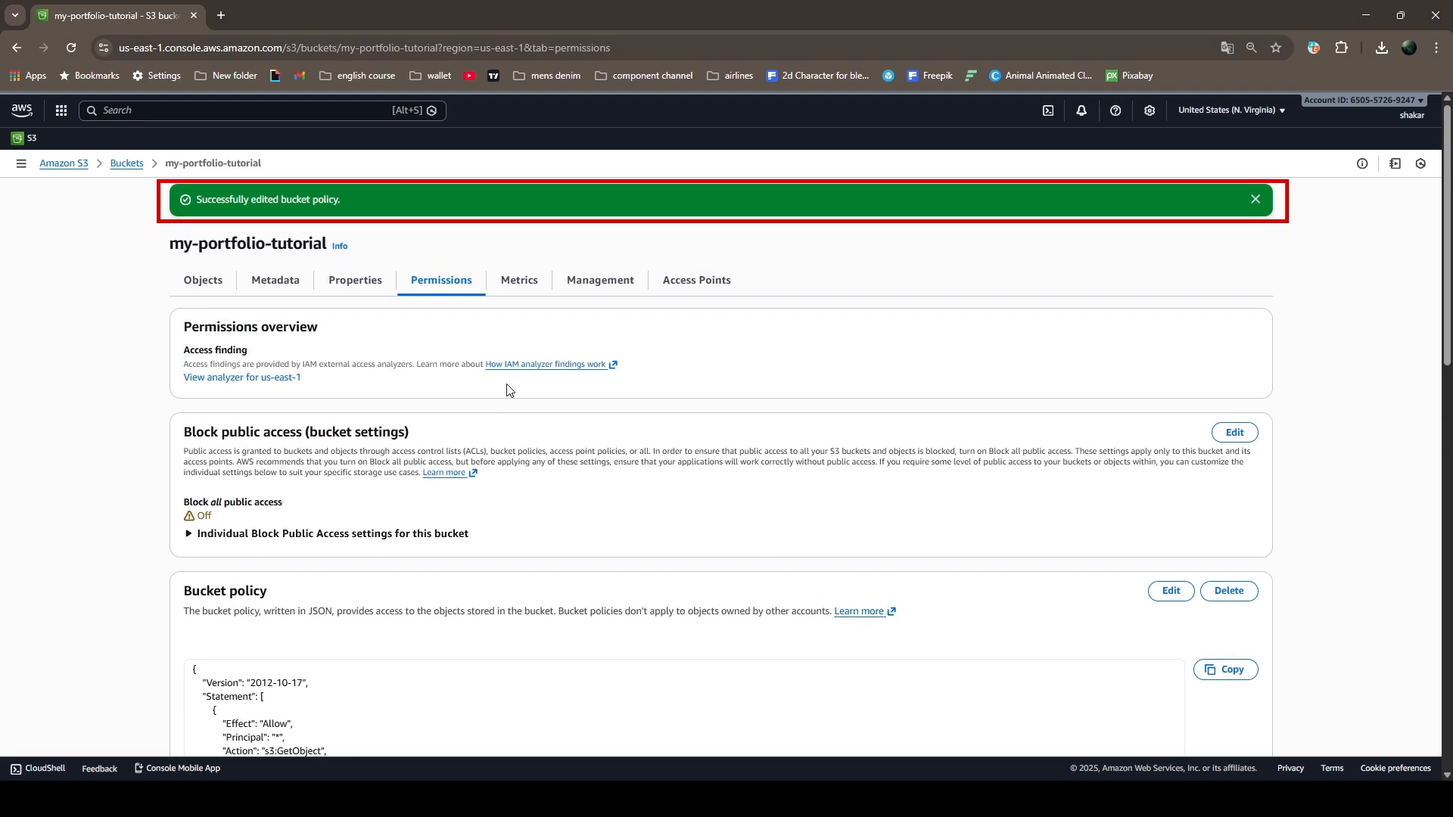
Return to the bucket's objects, search the AWS services for "cloud f" and open CloudFront
left_click(200, 281)
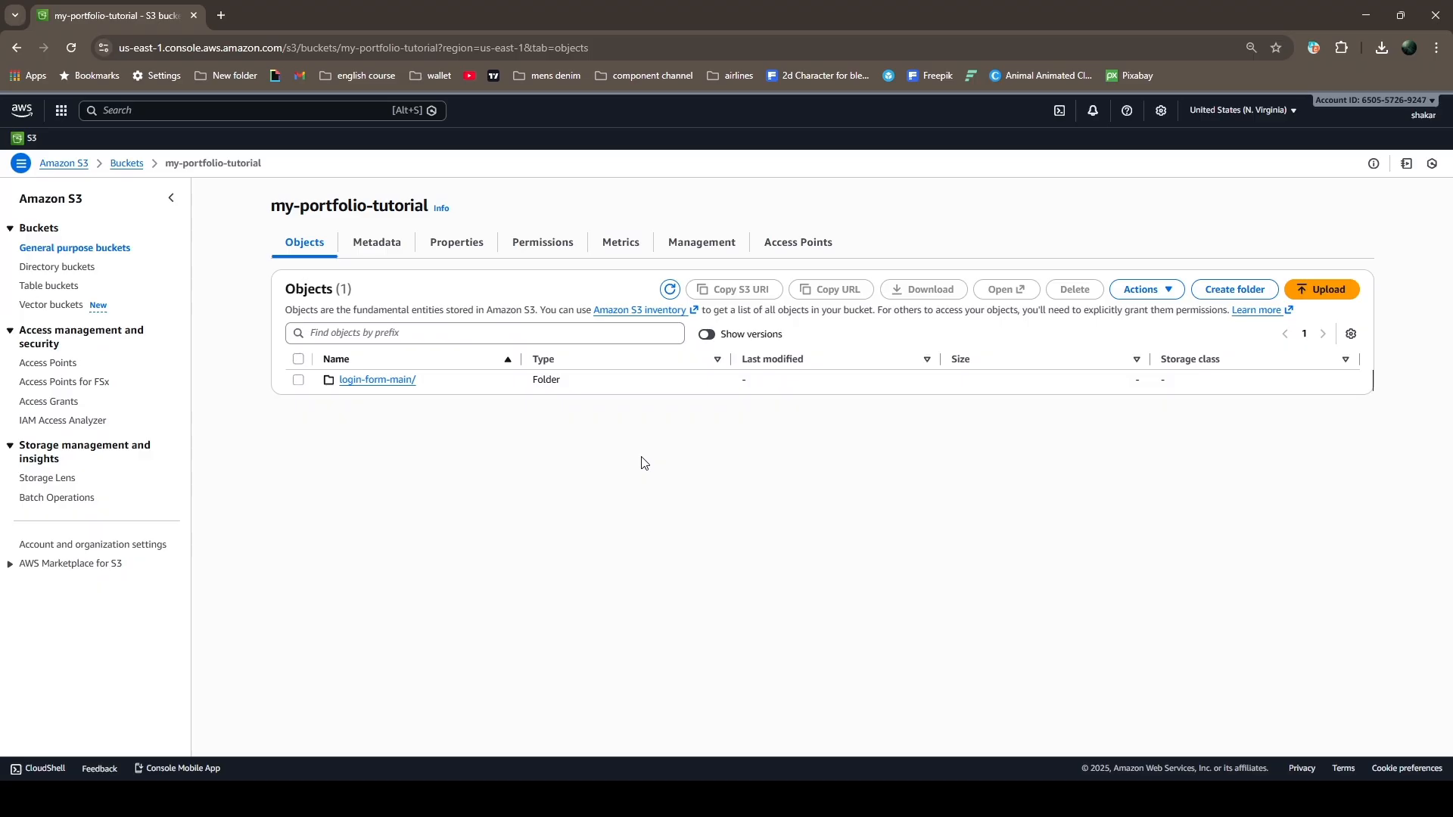
left_click(234, 114)
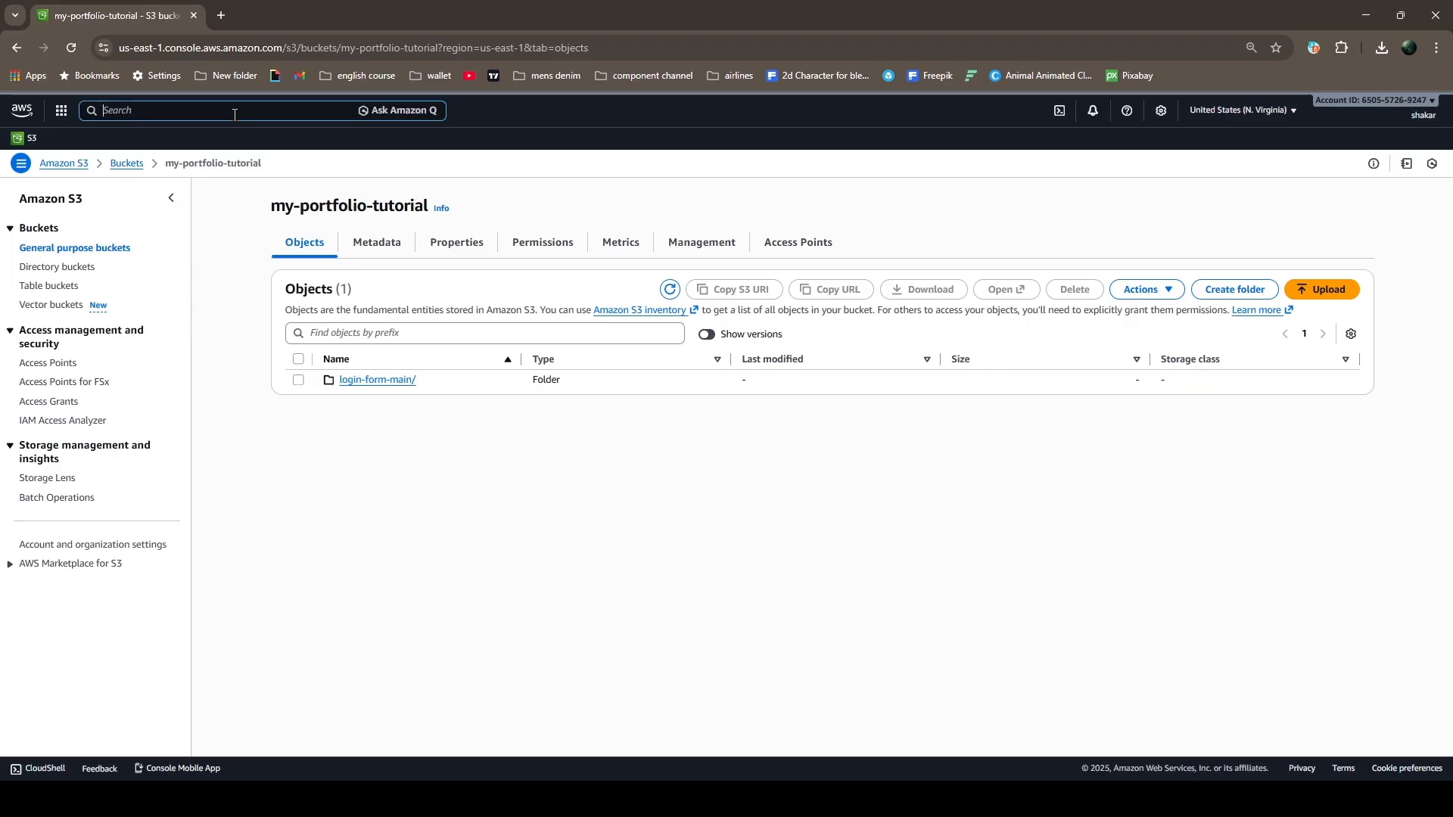
type("clo")
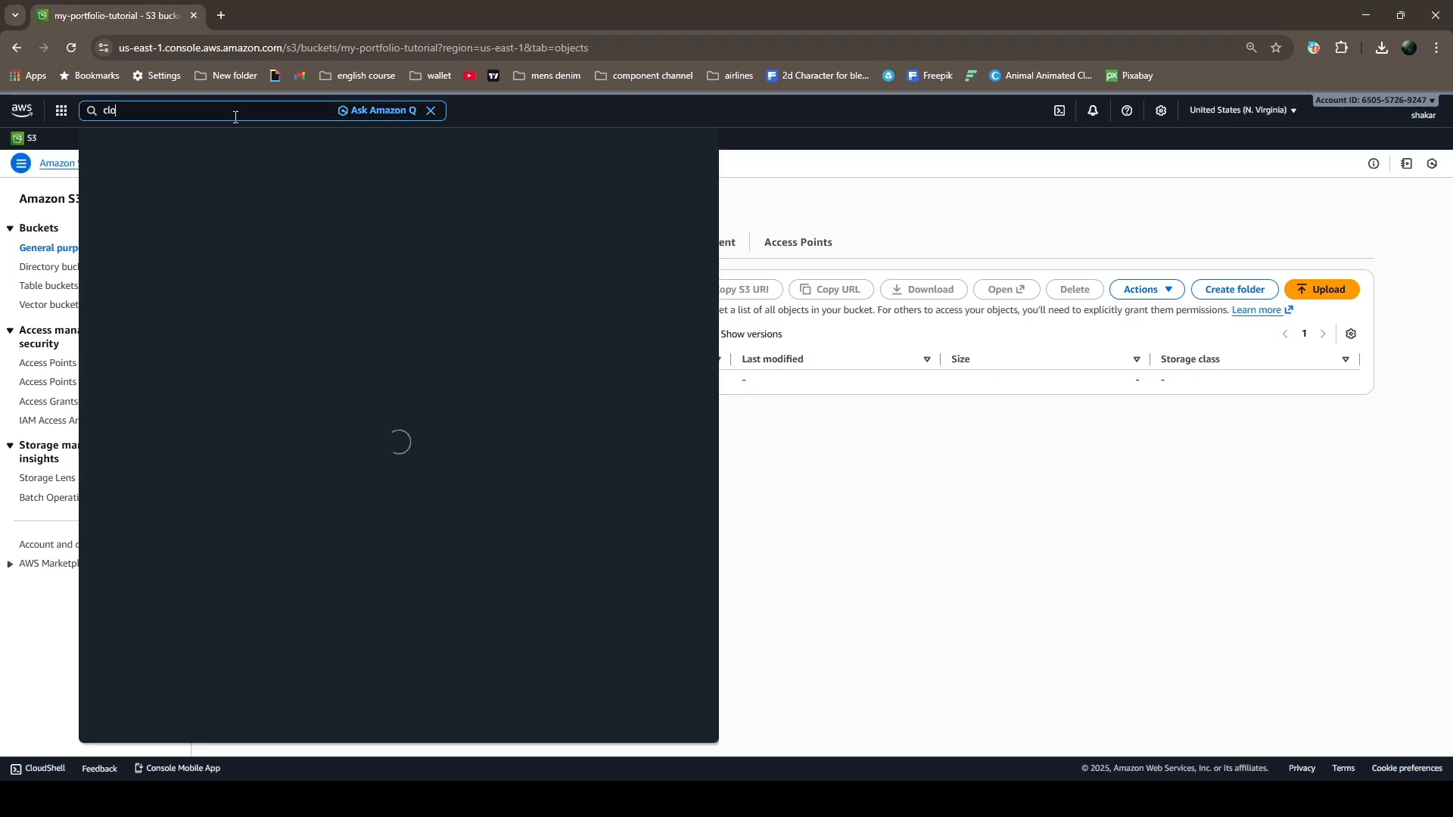
type("u")
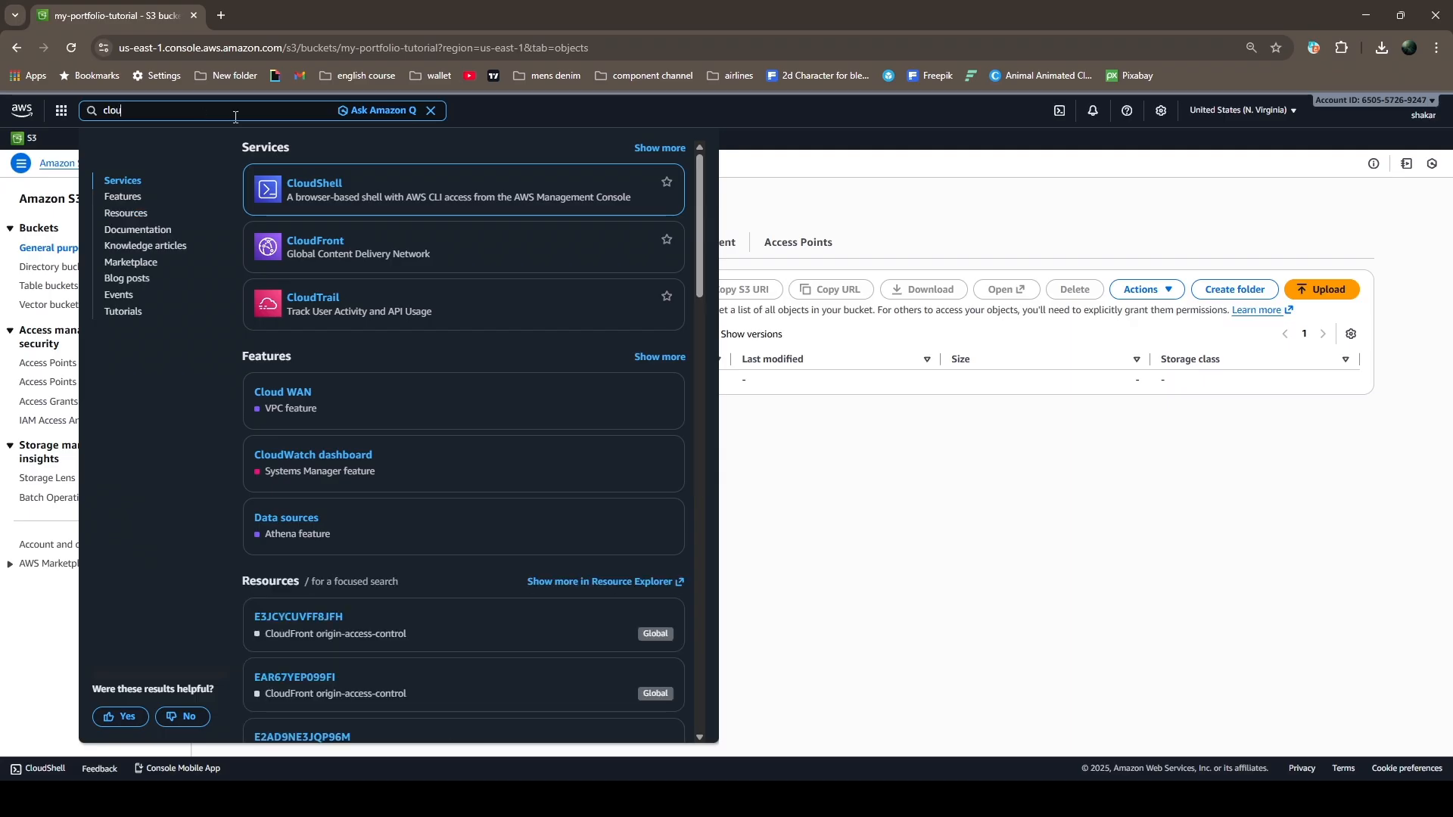
type("d f")
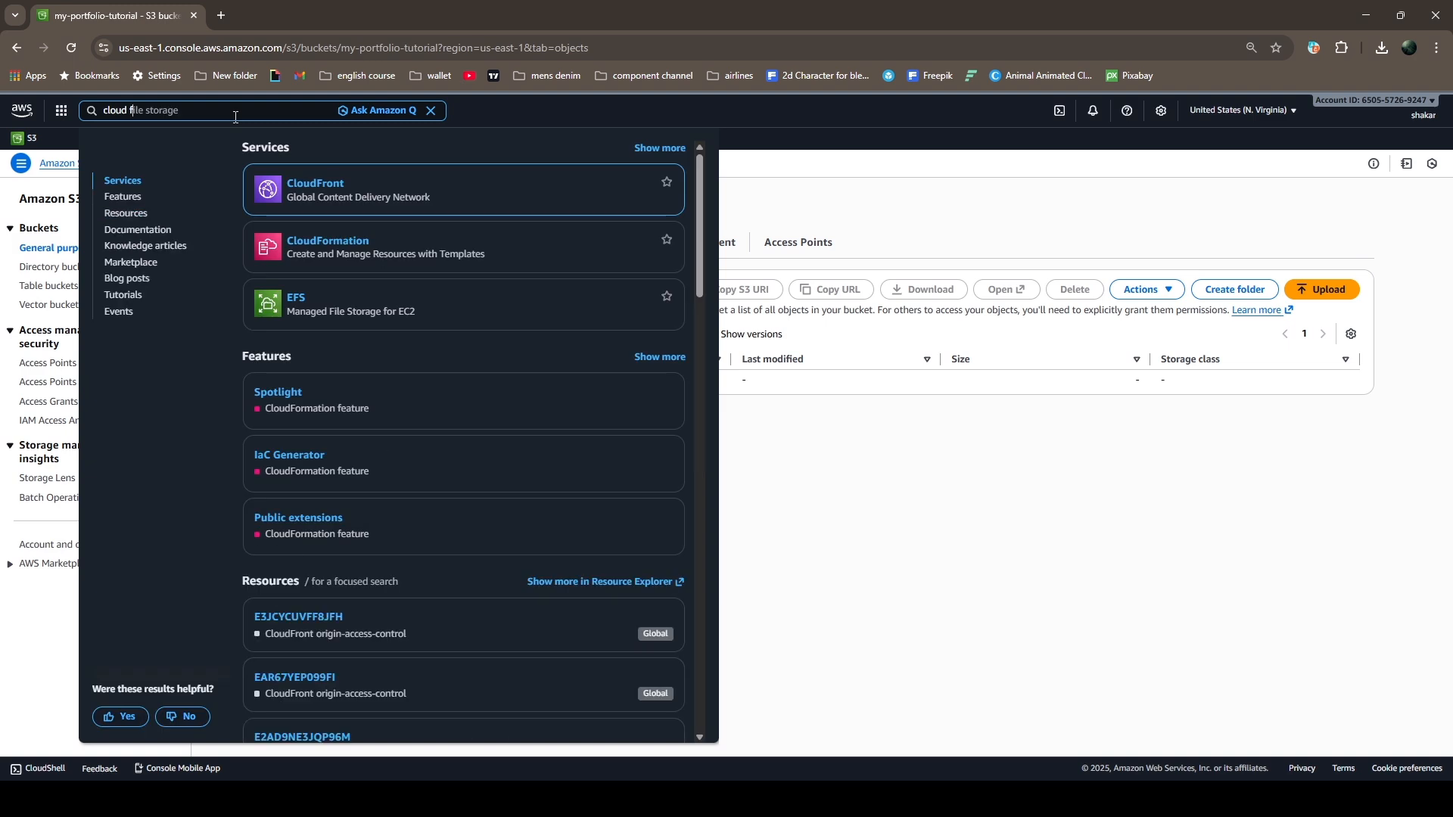
left_click(322, 191)
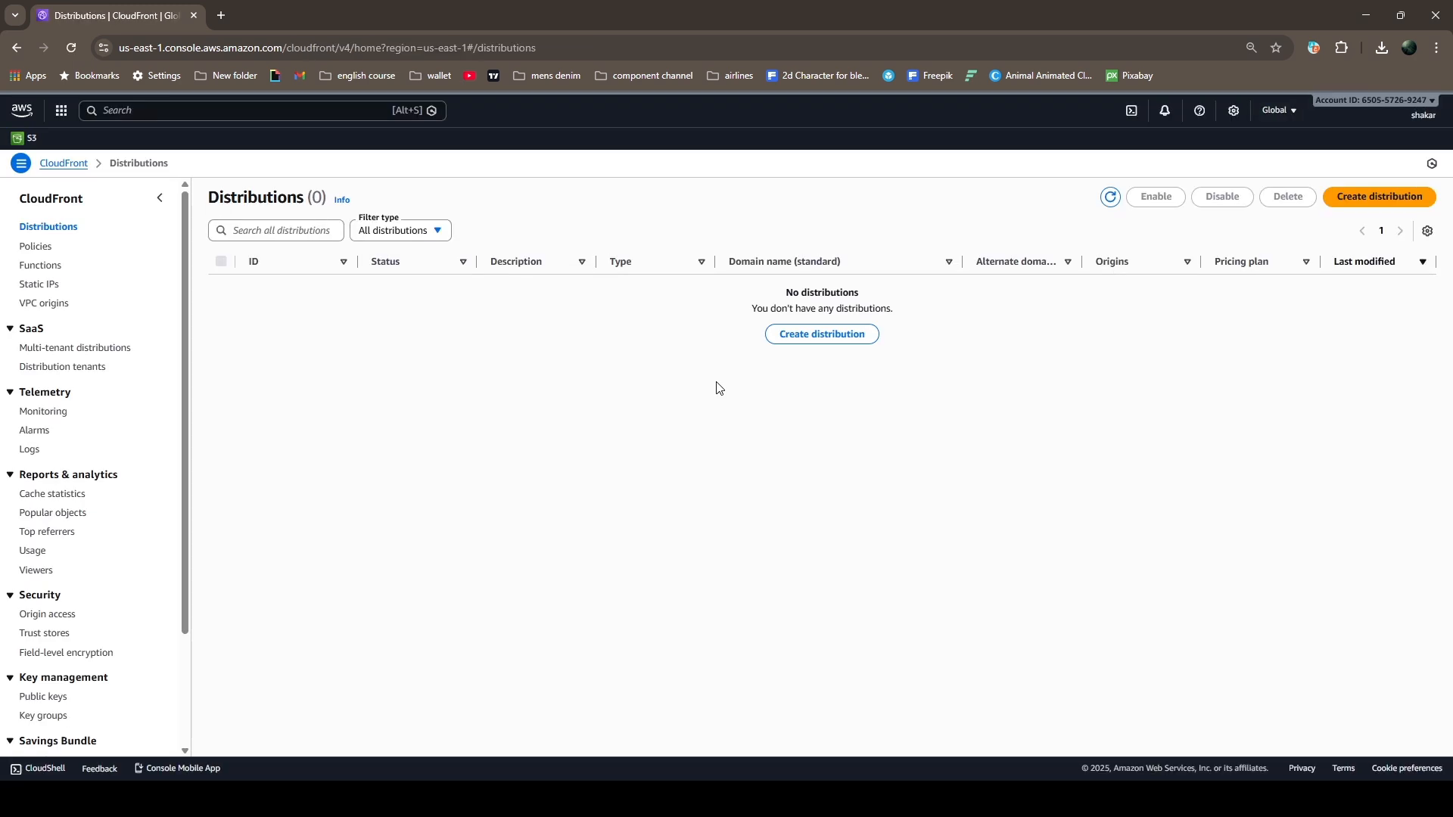
Start creating a CloudFront distribution named "my website" with the single website or app type, and proceed to the origin settings
left_click(1374, 198)
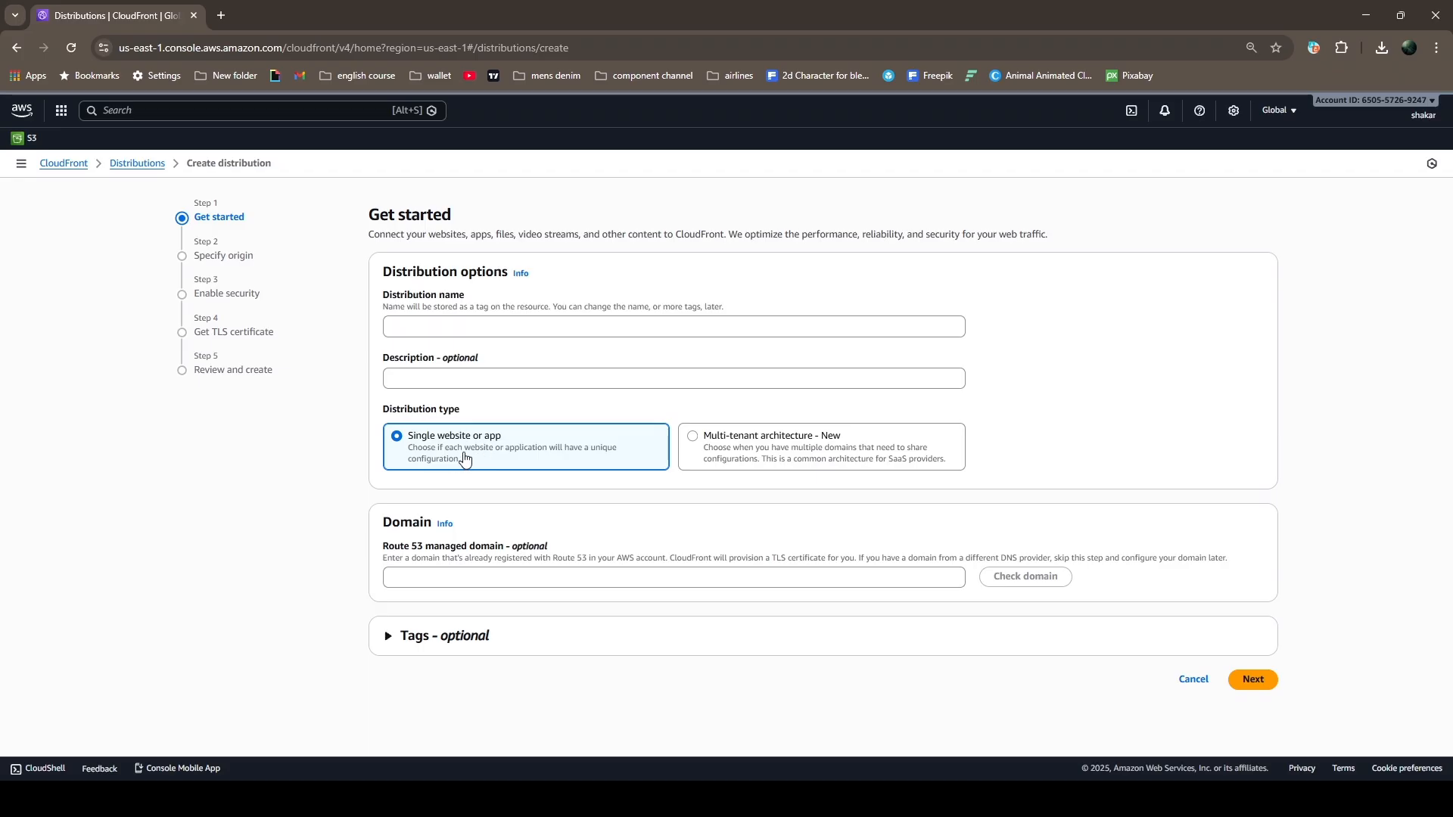
left_click(442, 321)
type("my website")
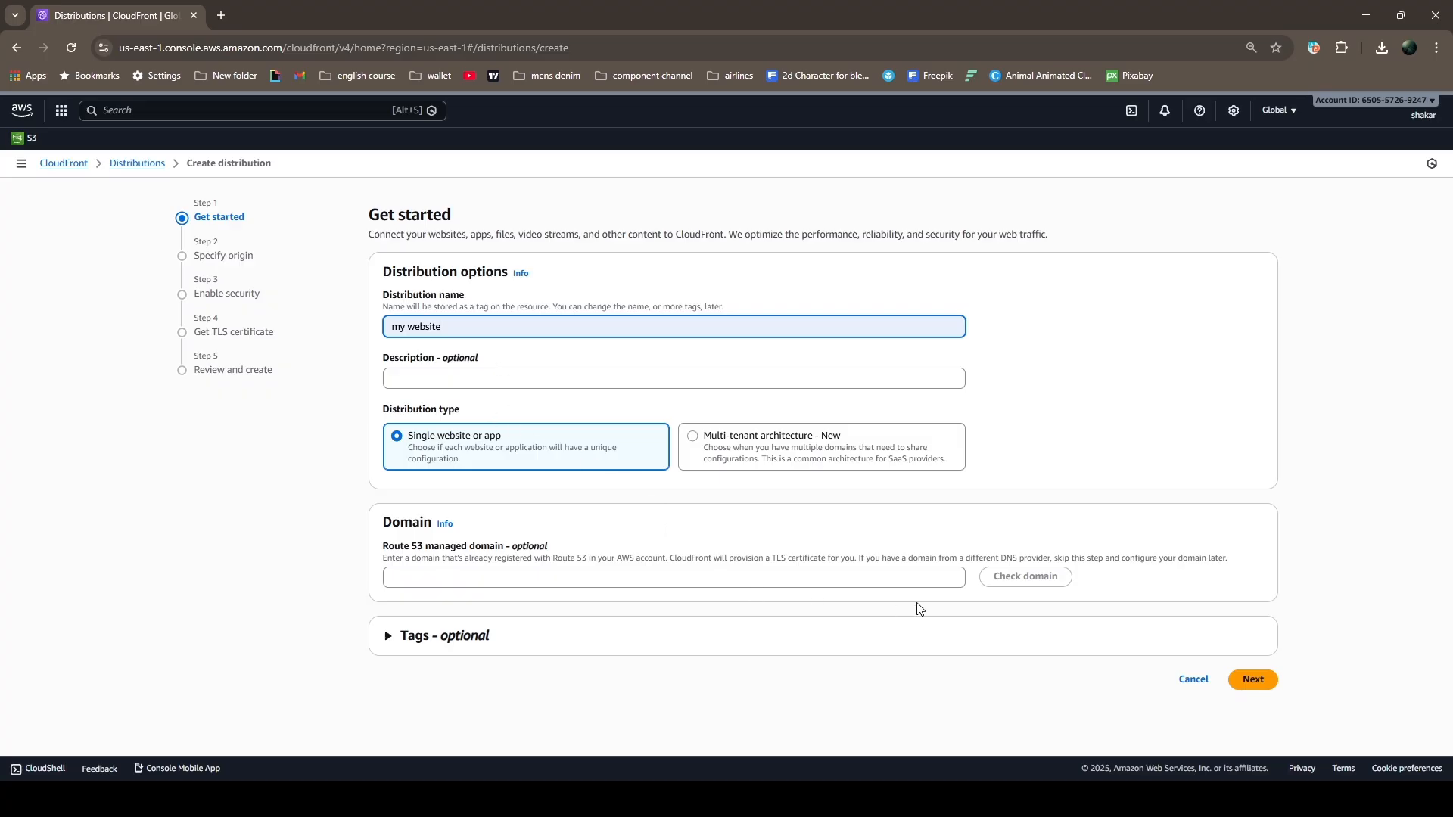
left_click(1256, 685)
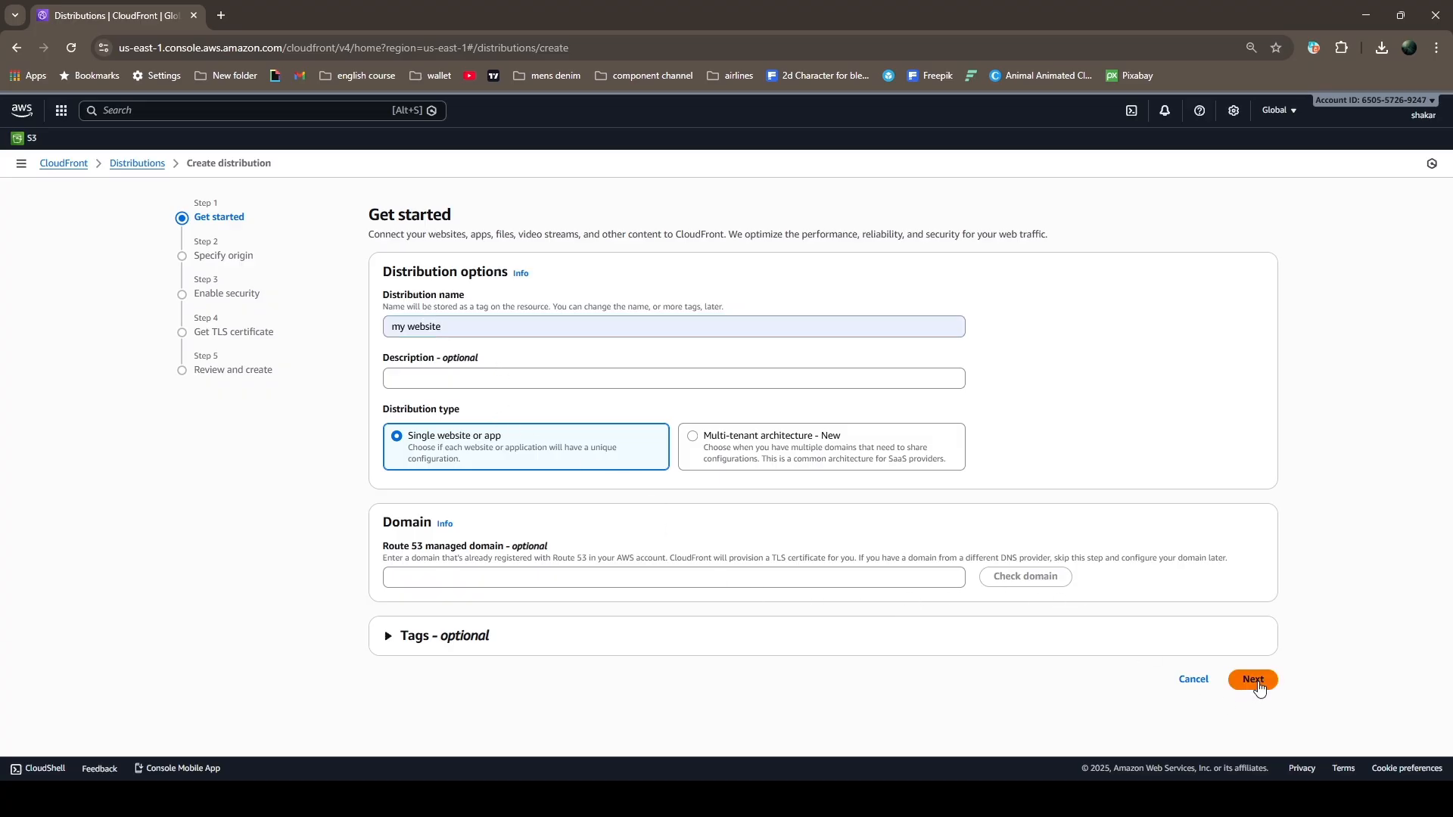
Set the S3 origin to the login-form-main folder of the my-portfolio-tutorial bucket and switch it to the website endpoint
scroll(499, 476, "down", 2)
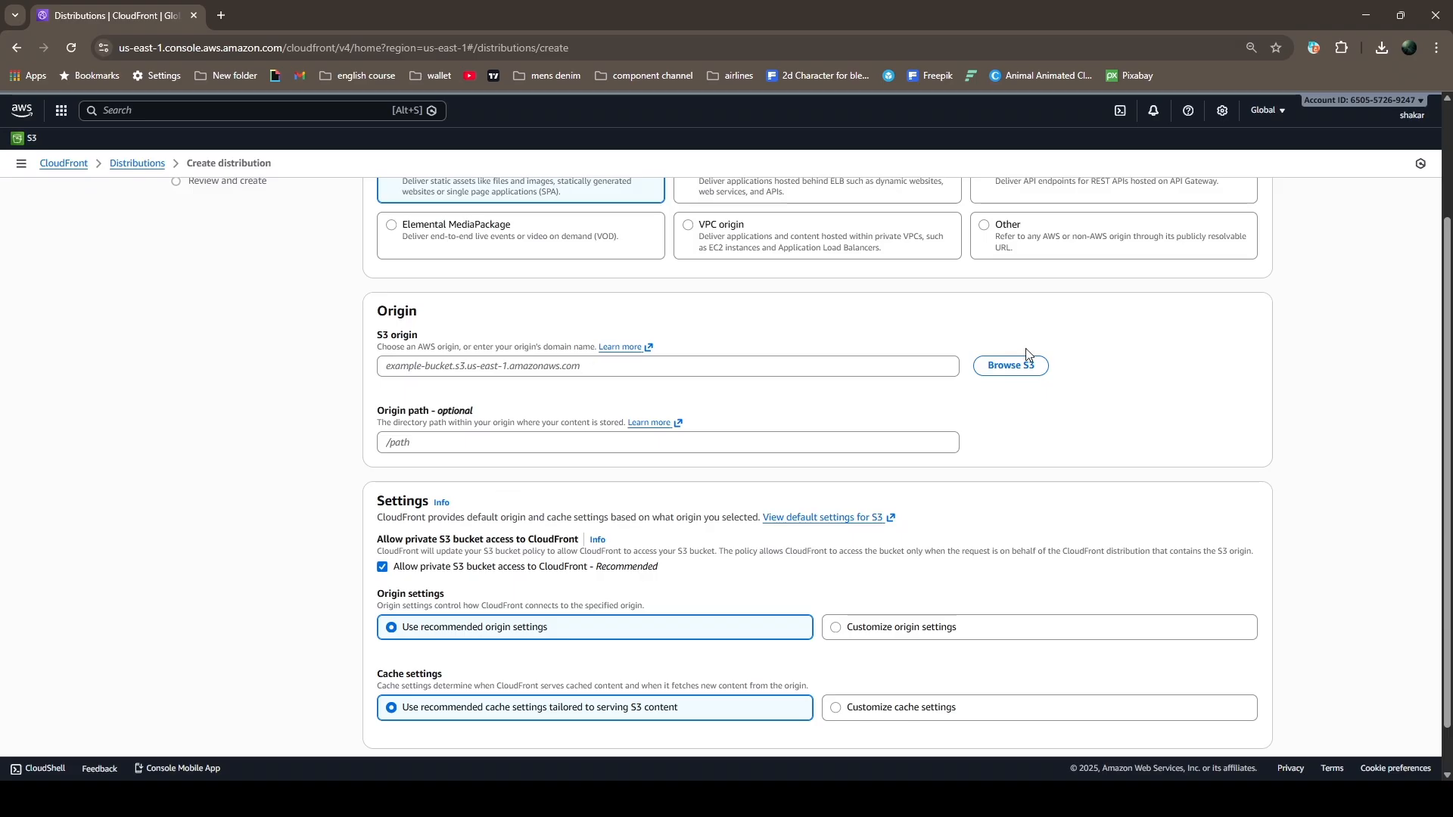
left_click(1020, 364)
left_click(523, 494)
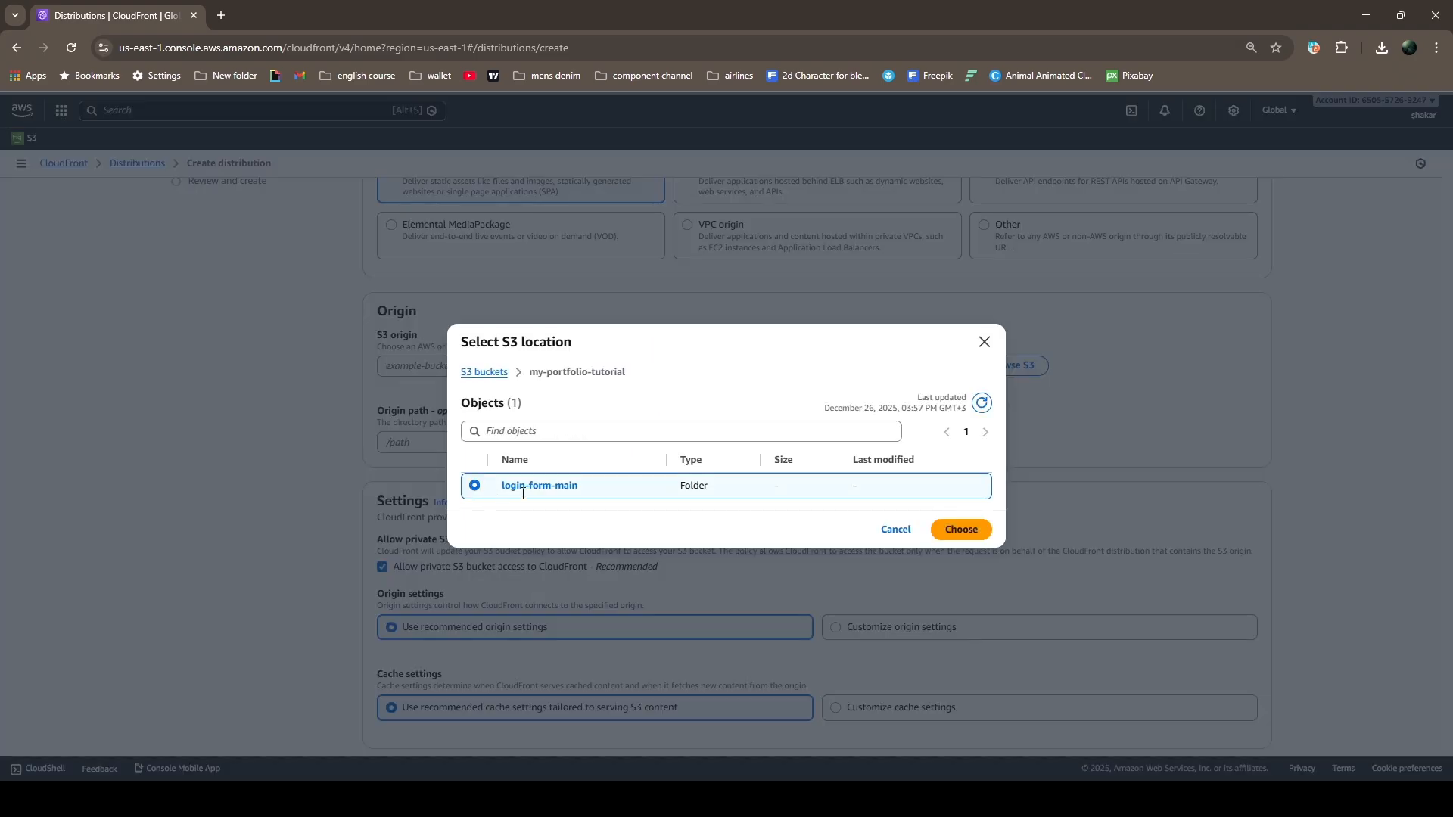
left_click(979, 531)
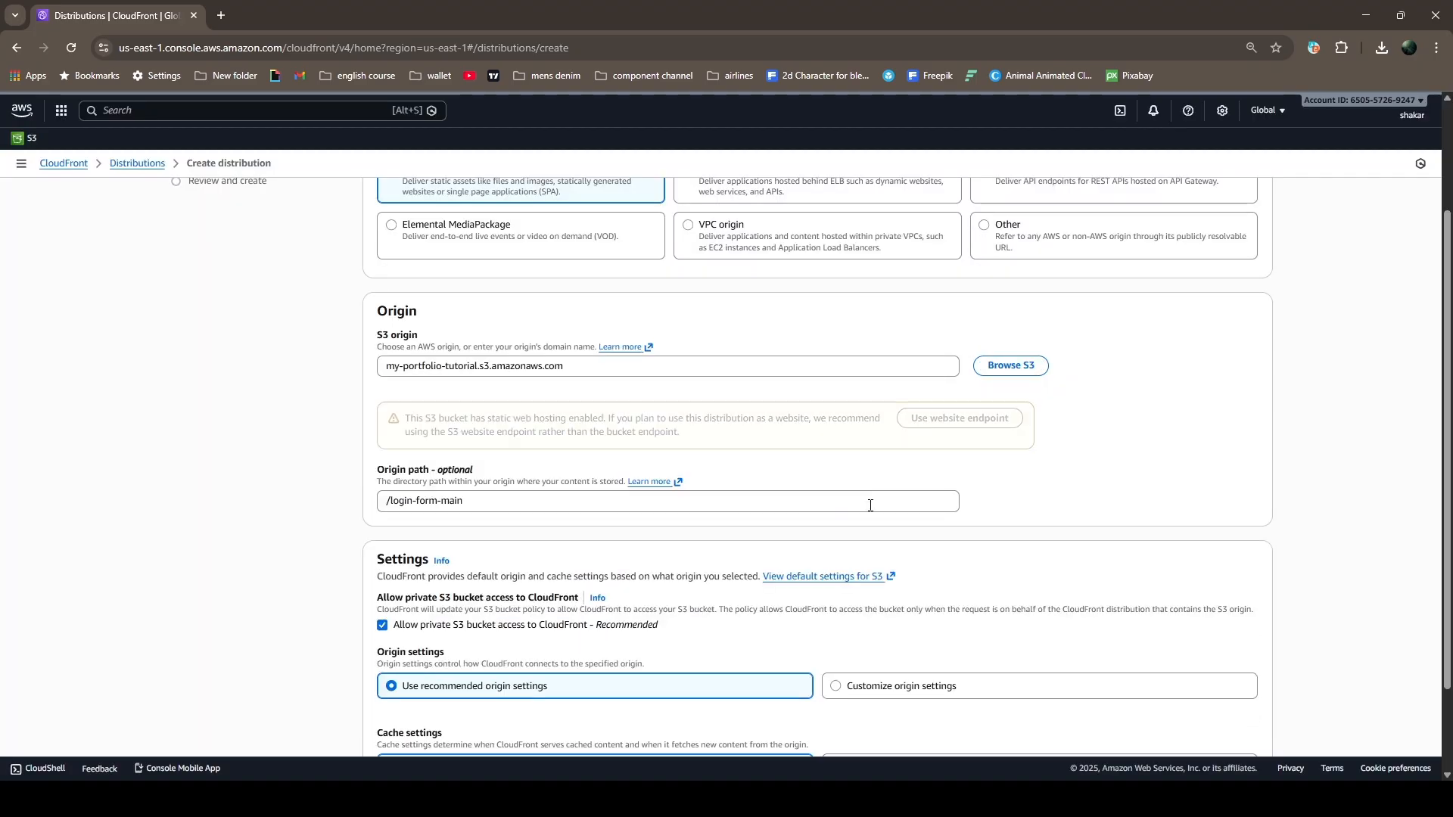
scroll(857, 496, "down", 1)
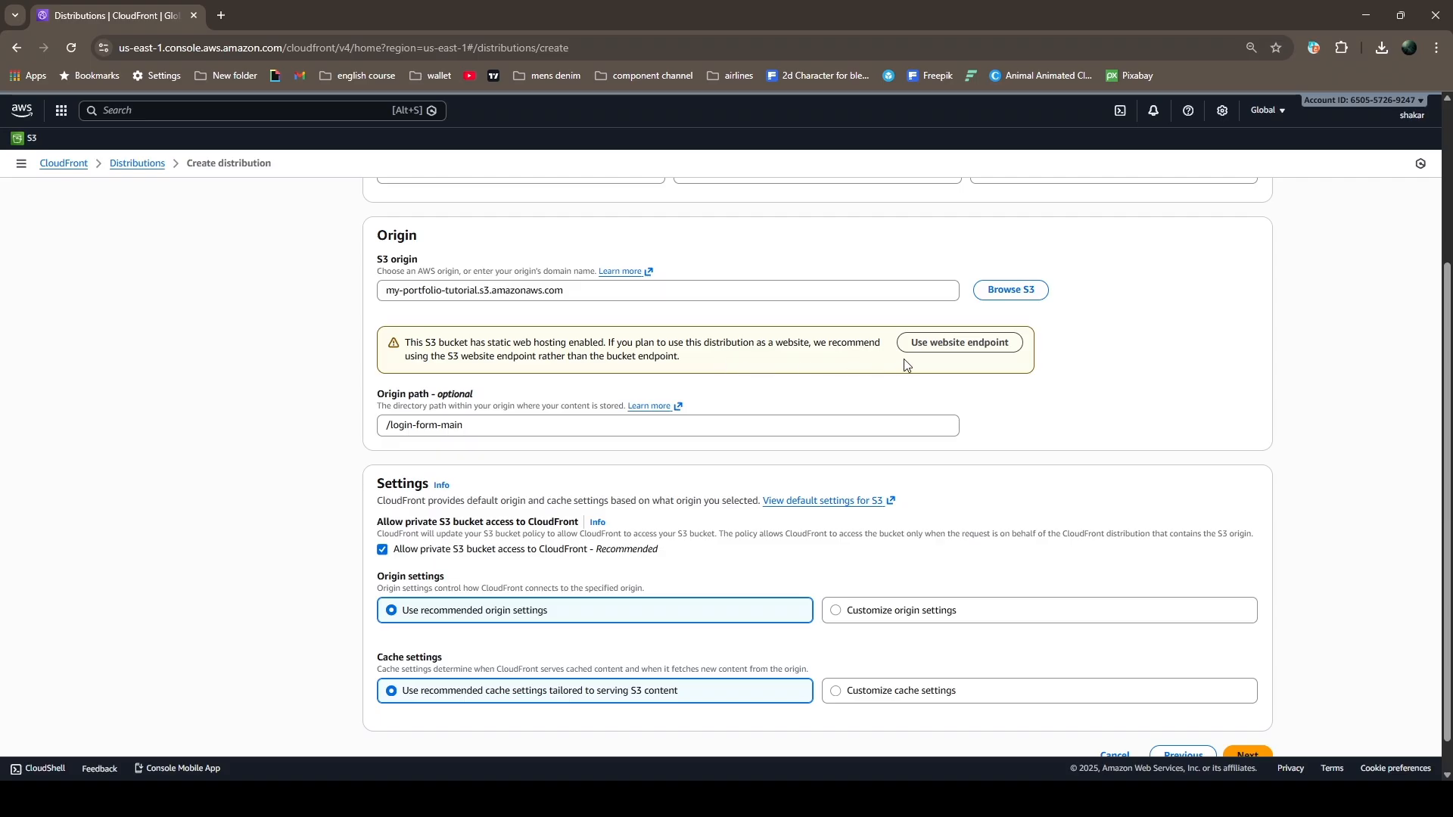
left_click(948, 347)
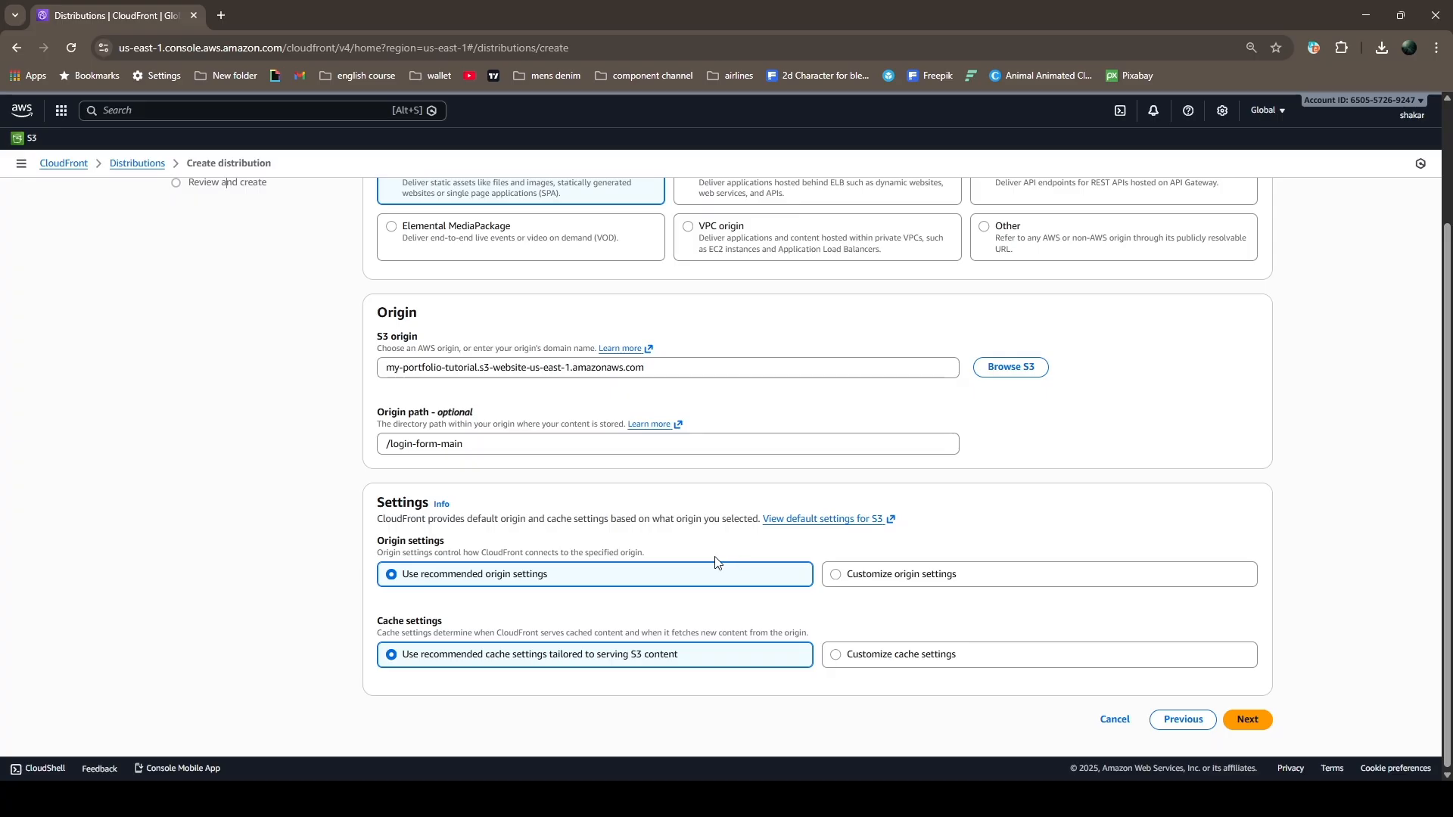
Choose customized origin and cache settings, keep HTTP only, Redirect HTTP to HTTPS, GET, HEAD and CachingOptimized, and continue to security
left_click(874, 577)
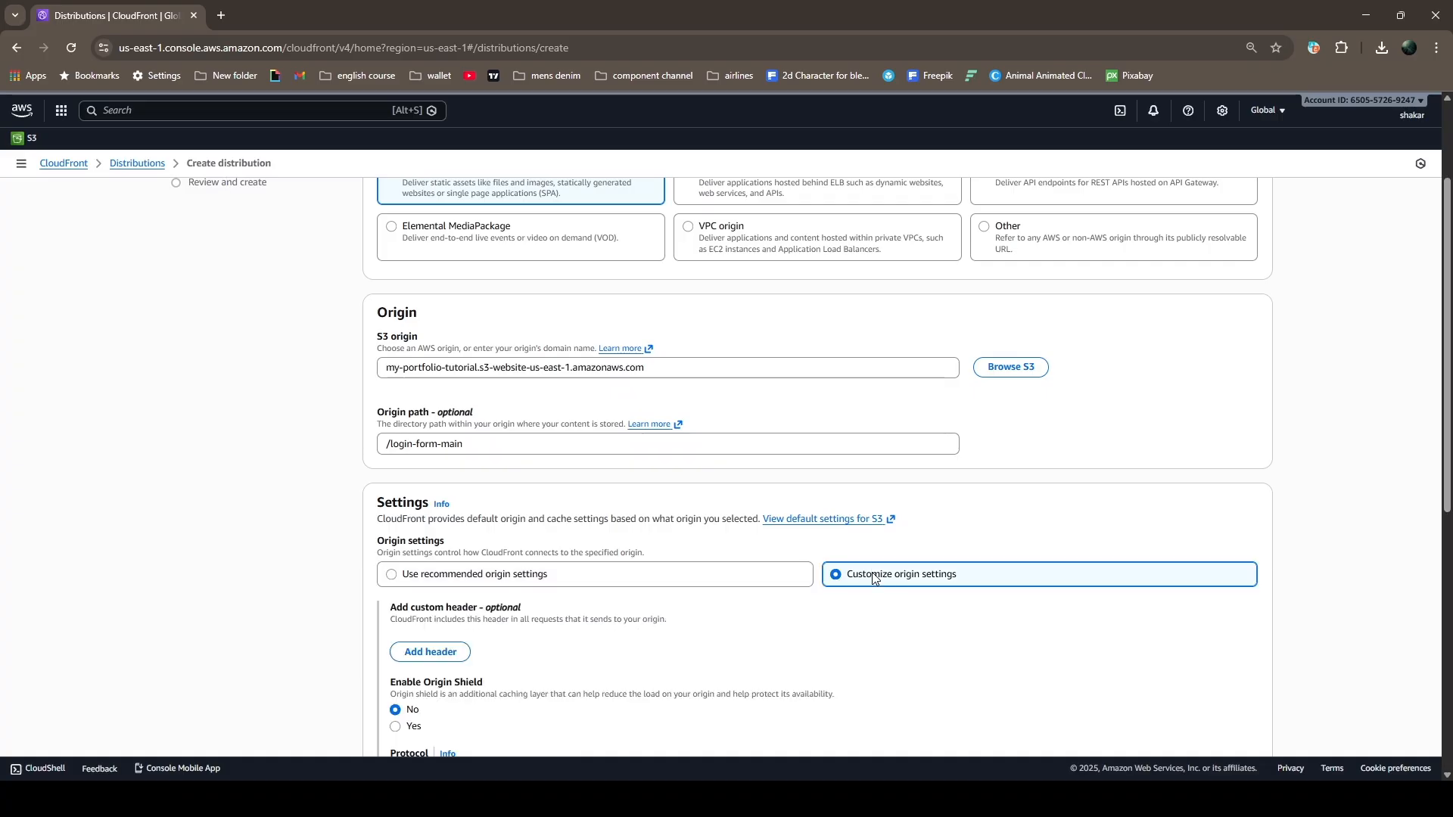
scroll(877, 579, "down", 1)
scroll(876, 579, "down", 3)
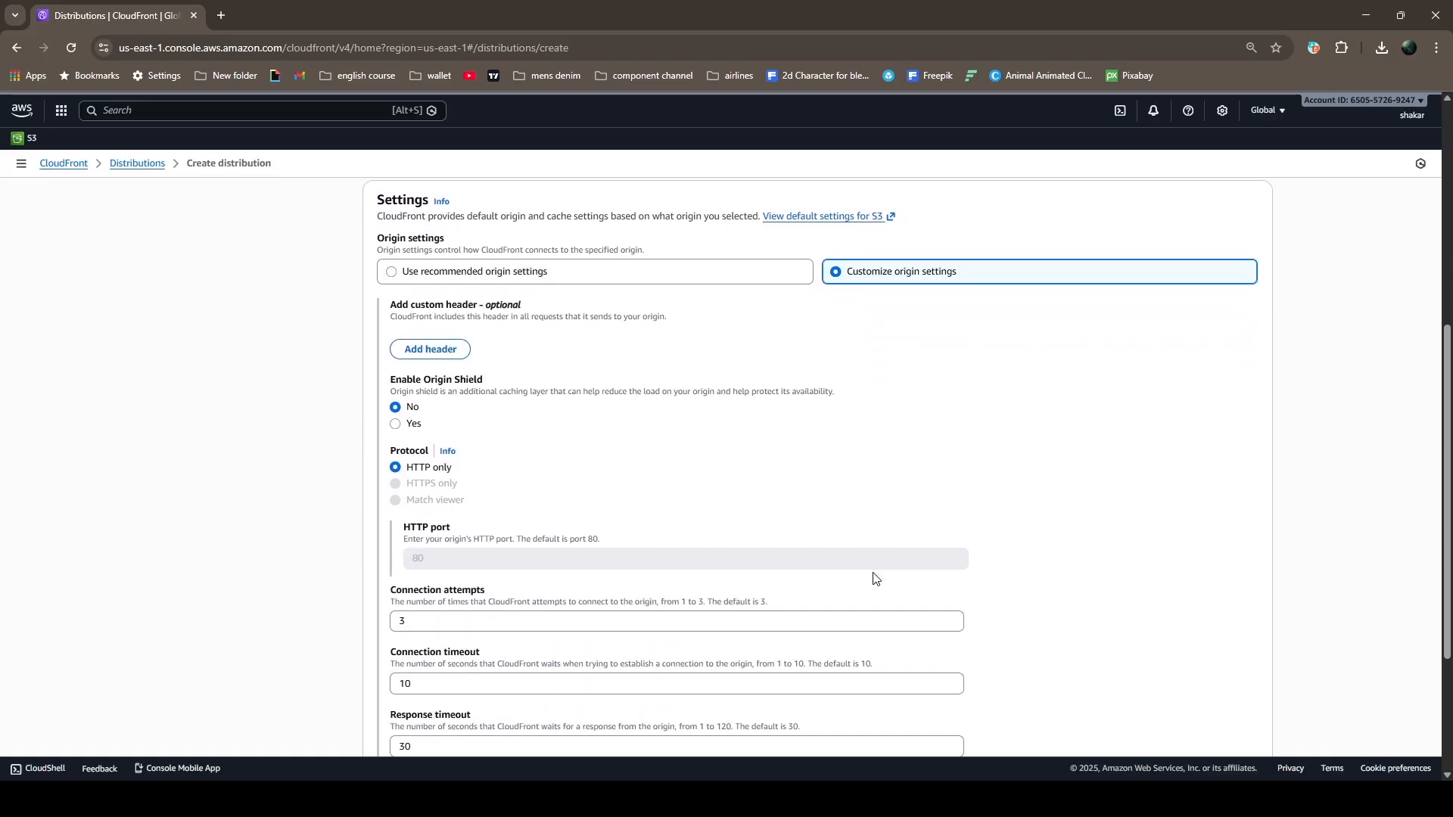
scroll(863, 515, "down", 3)
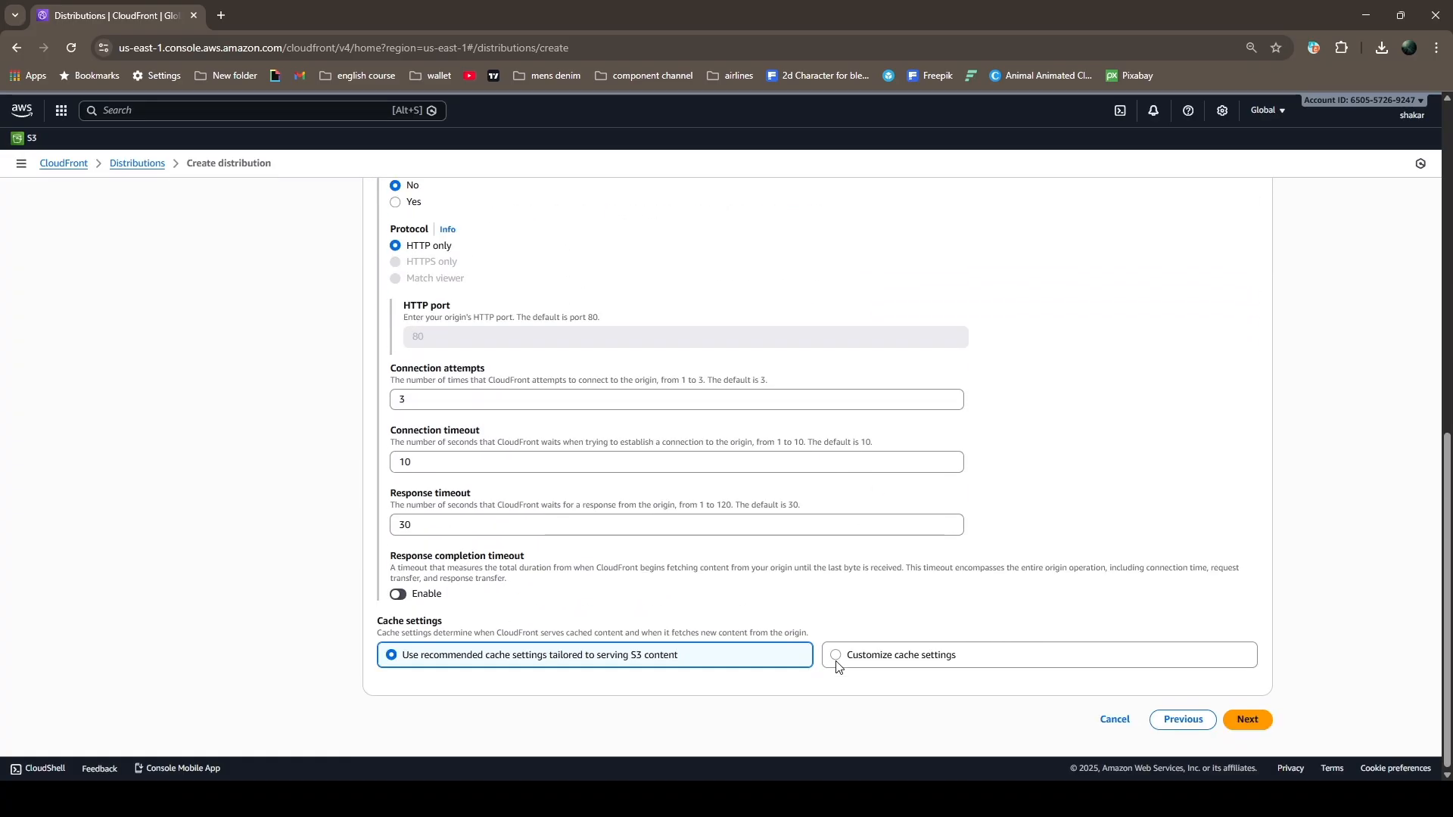
left_click(838, 655)
scroll(827, 626, "down", 3)
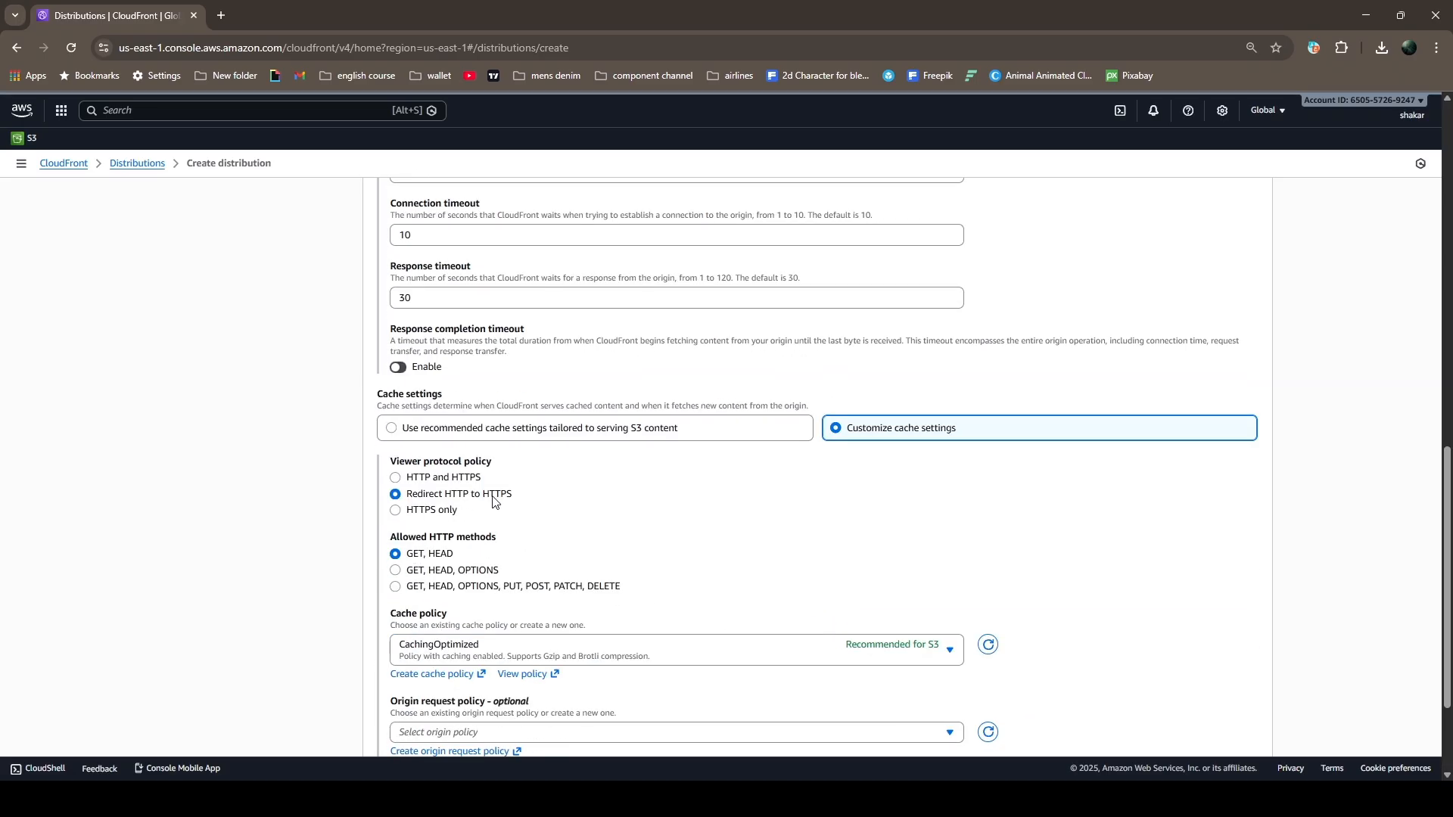
scroll(656, 530, "down", 2)
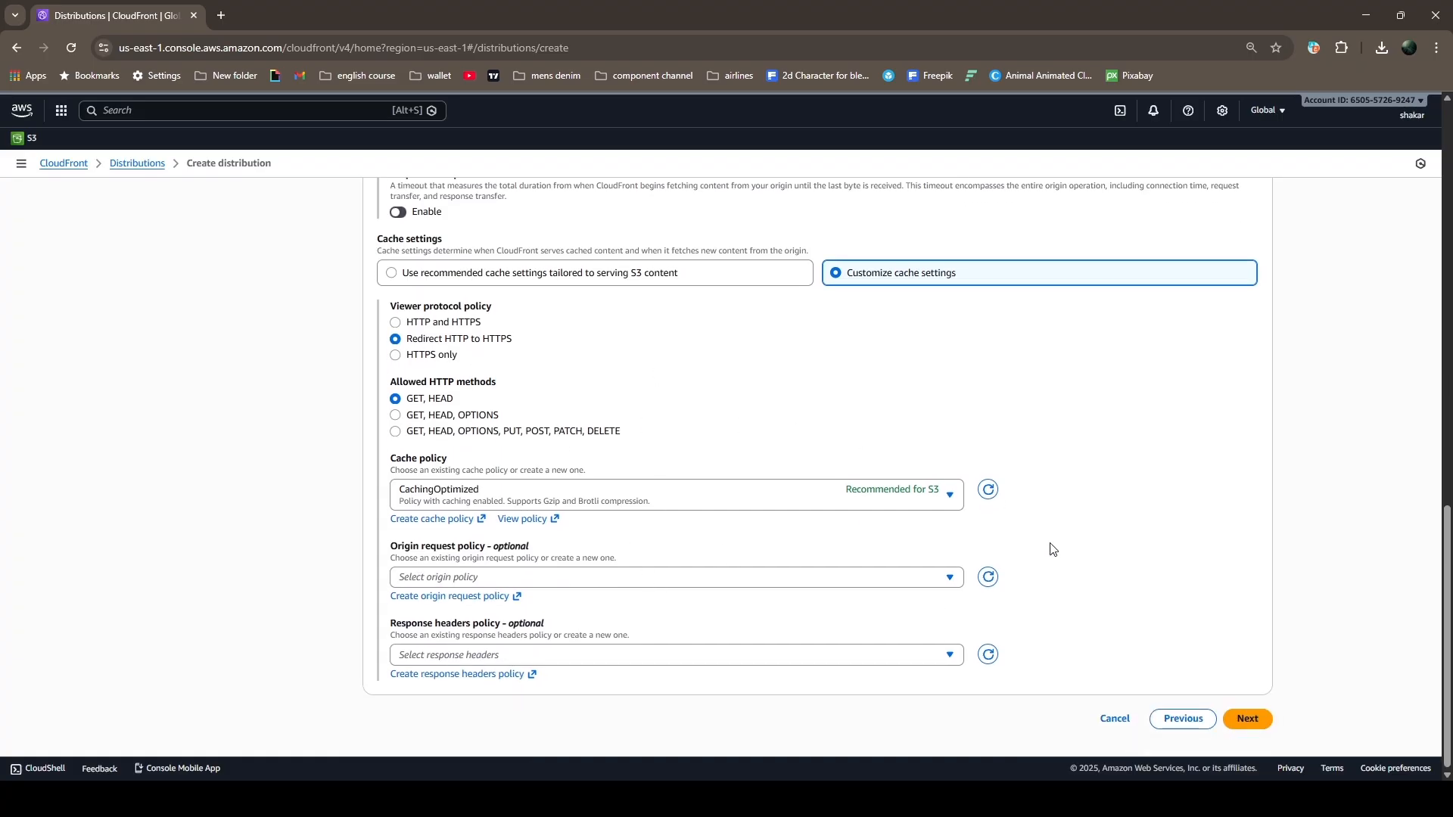
left_click(1253, 724)
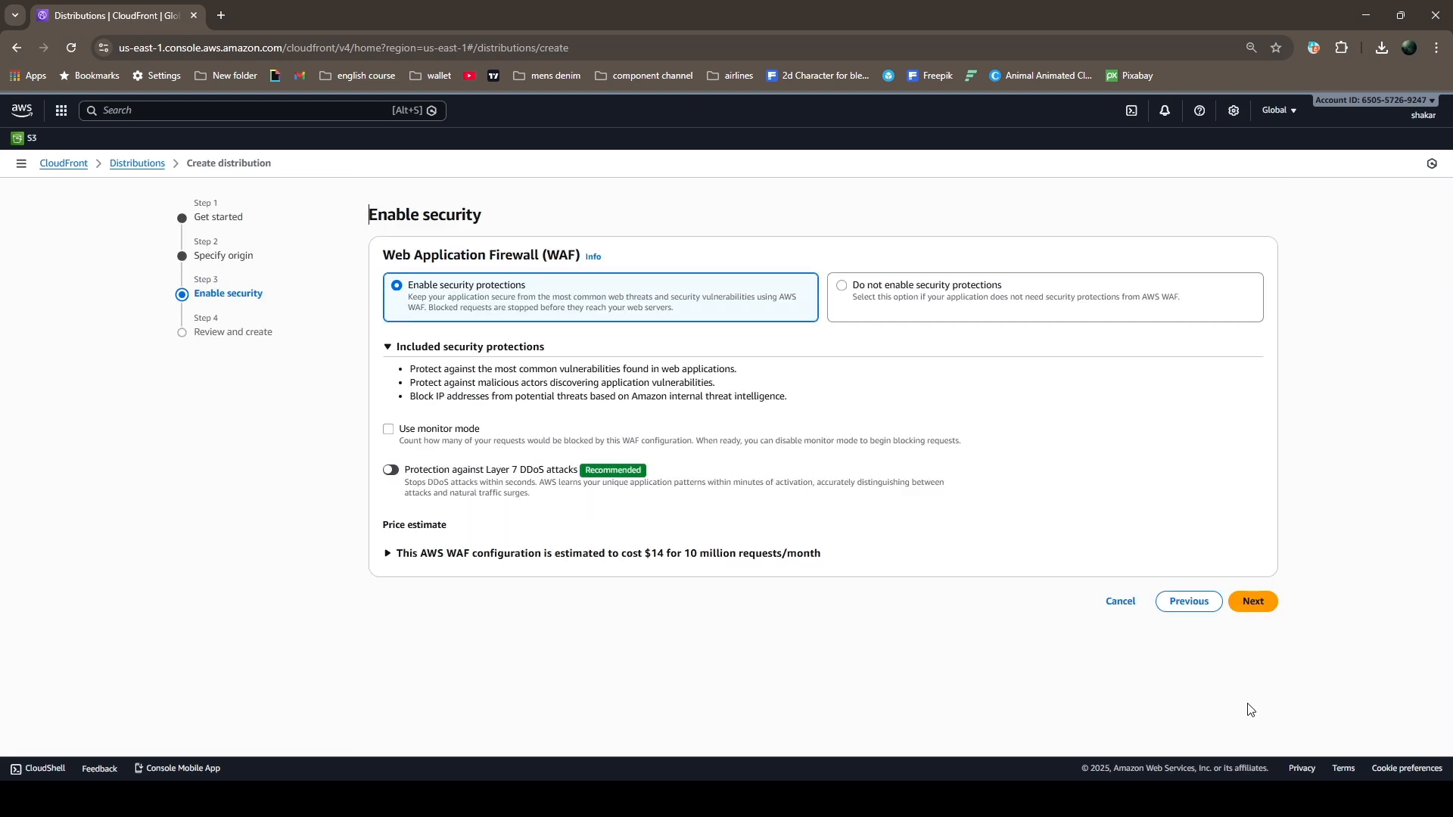
Keep the WAF security protections enabled and create the distribution from the review page
left_click(1252, 603)
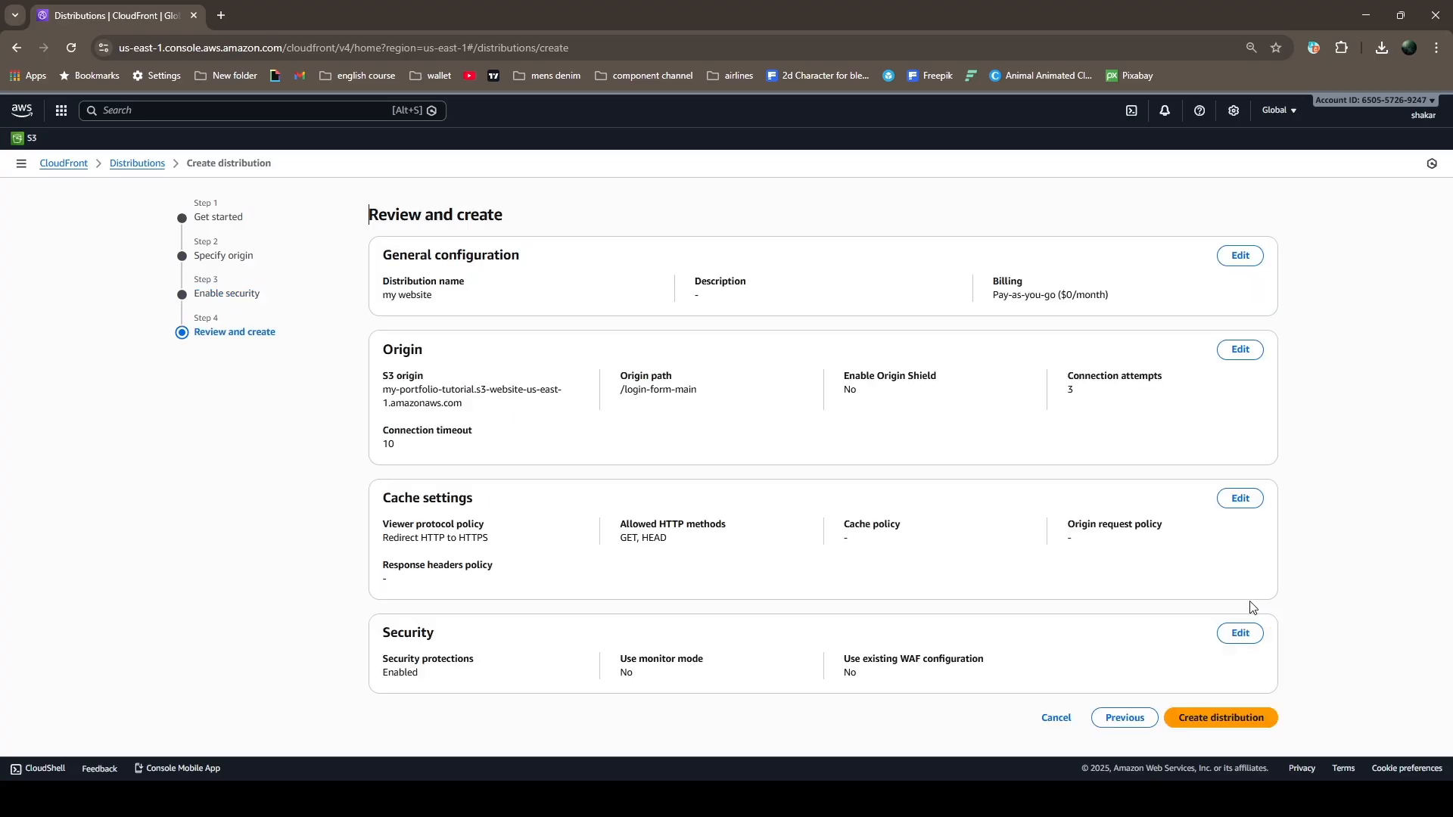
left_click(1226, 718)
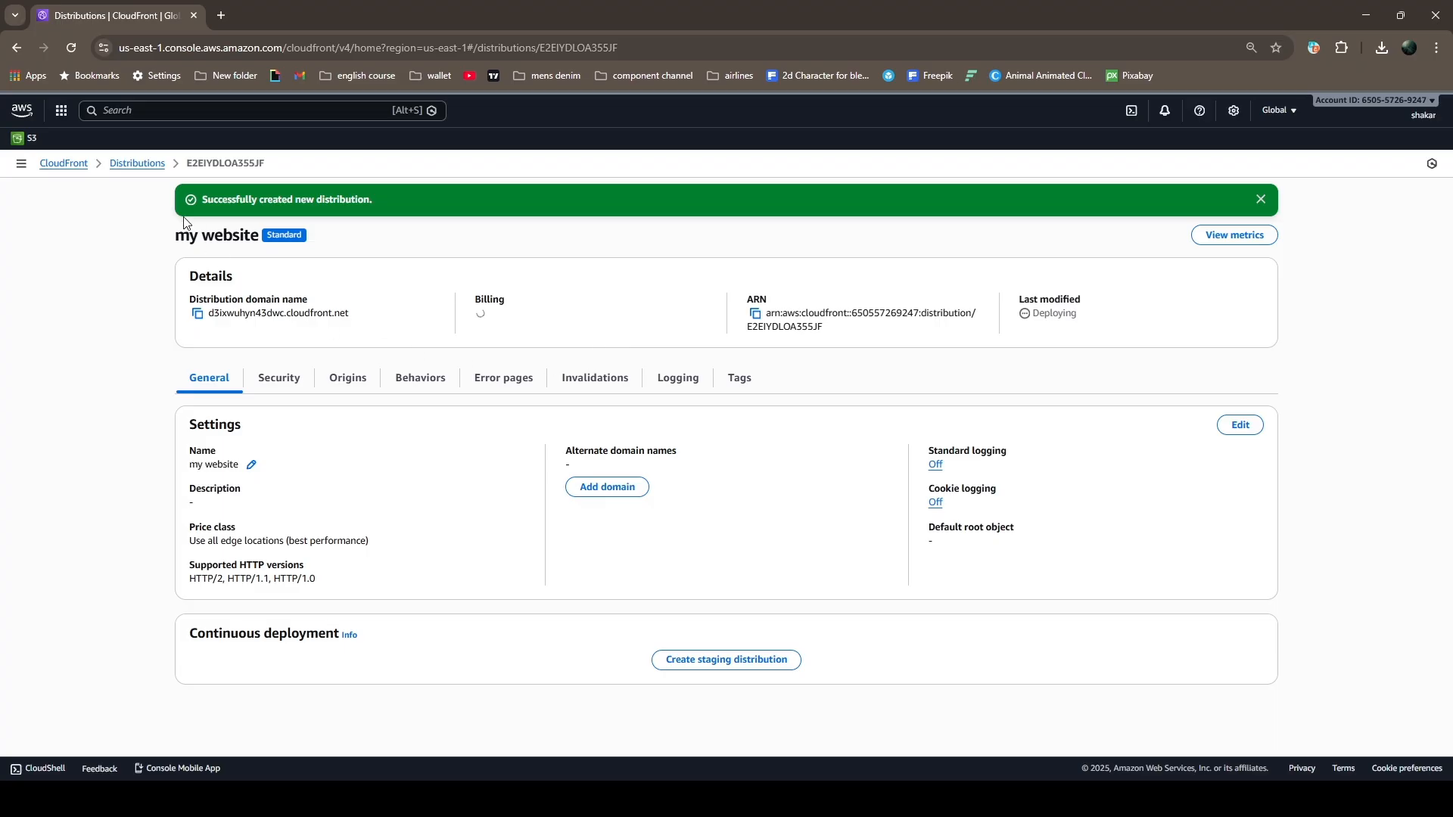
Copy the enabled distribution's domain name from the distributions list and open it in a new browser tab to check the website
left_click(115, 168)
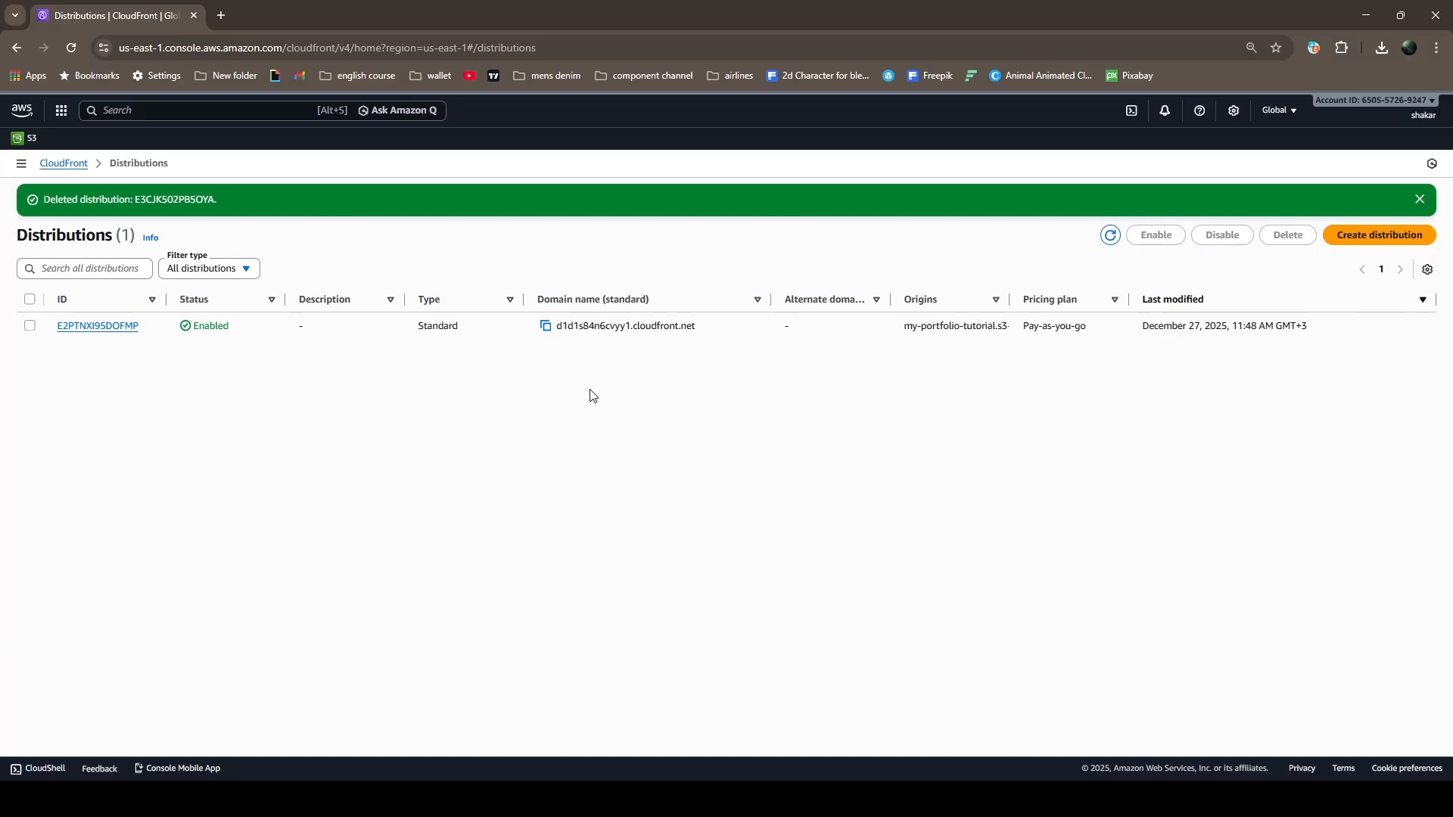
left_click(545, 326)
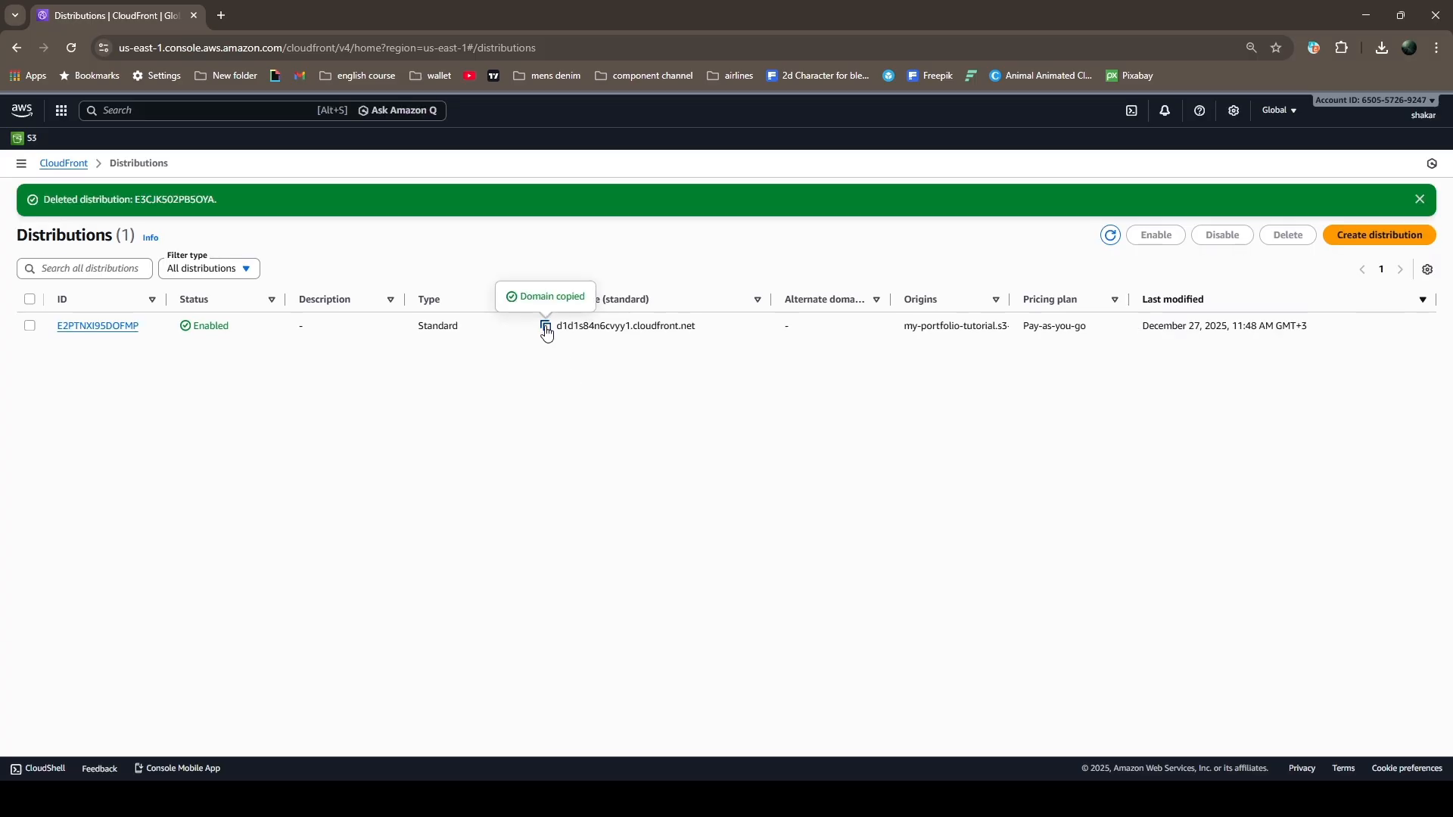
left_click(222, 16)
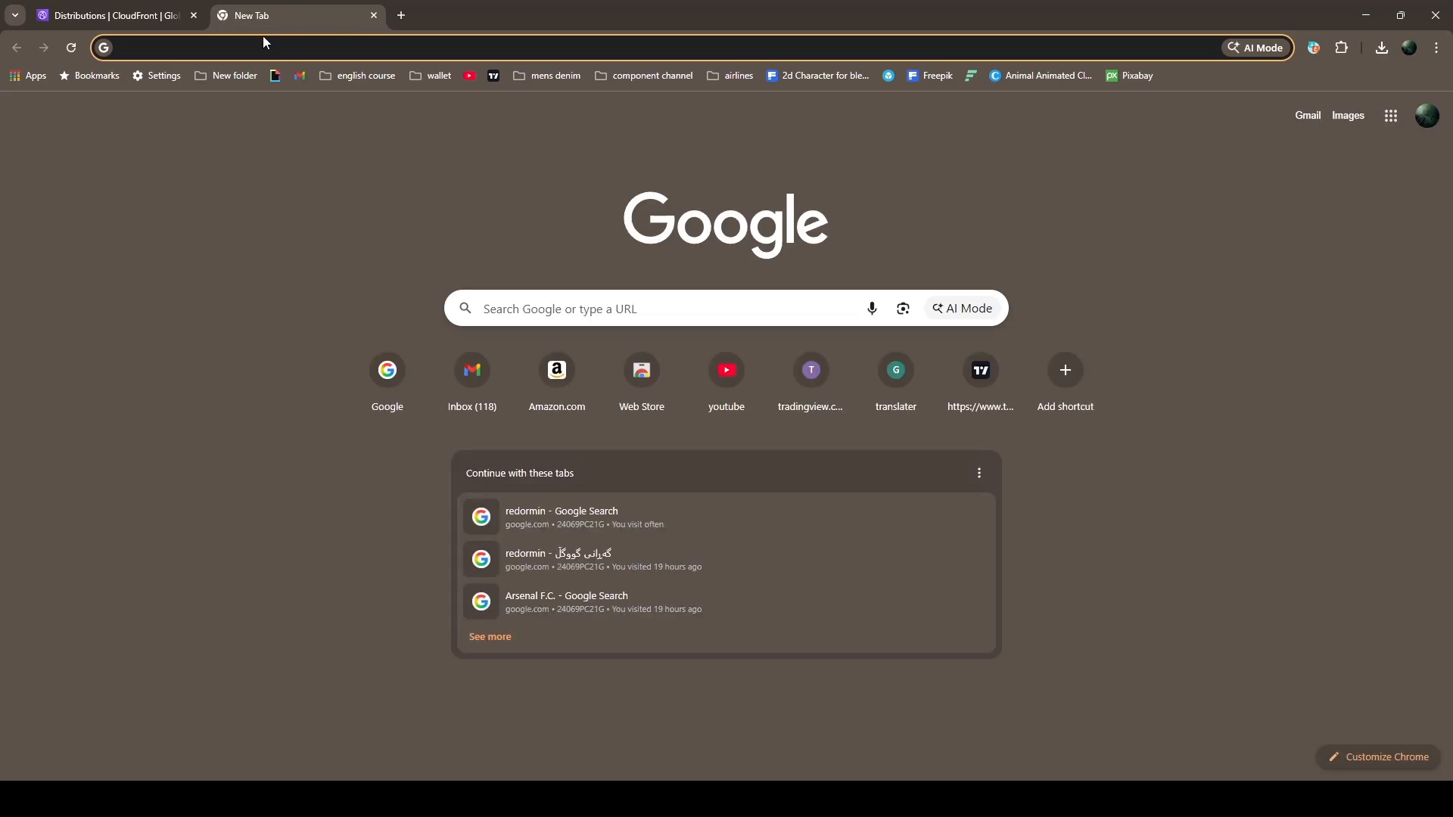
left_click(271, 47)
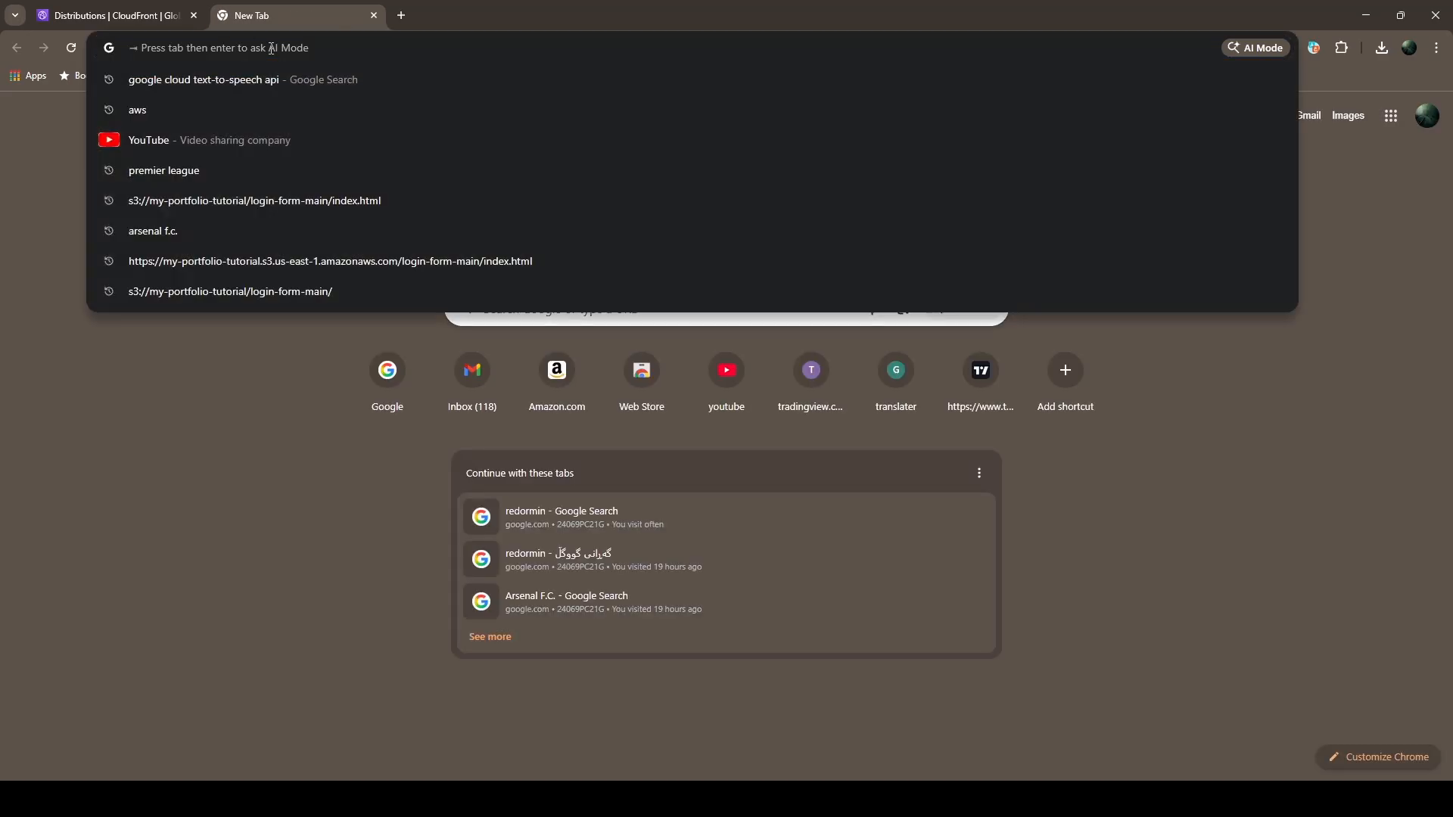
key("ctrl+v")
key("Return")
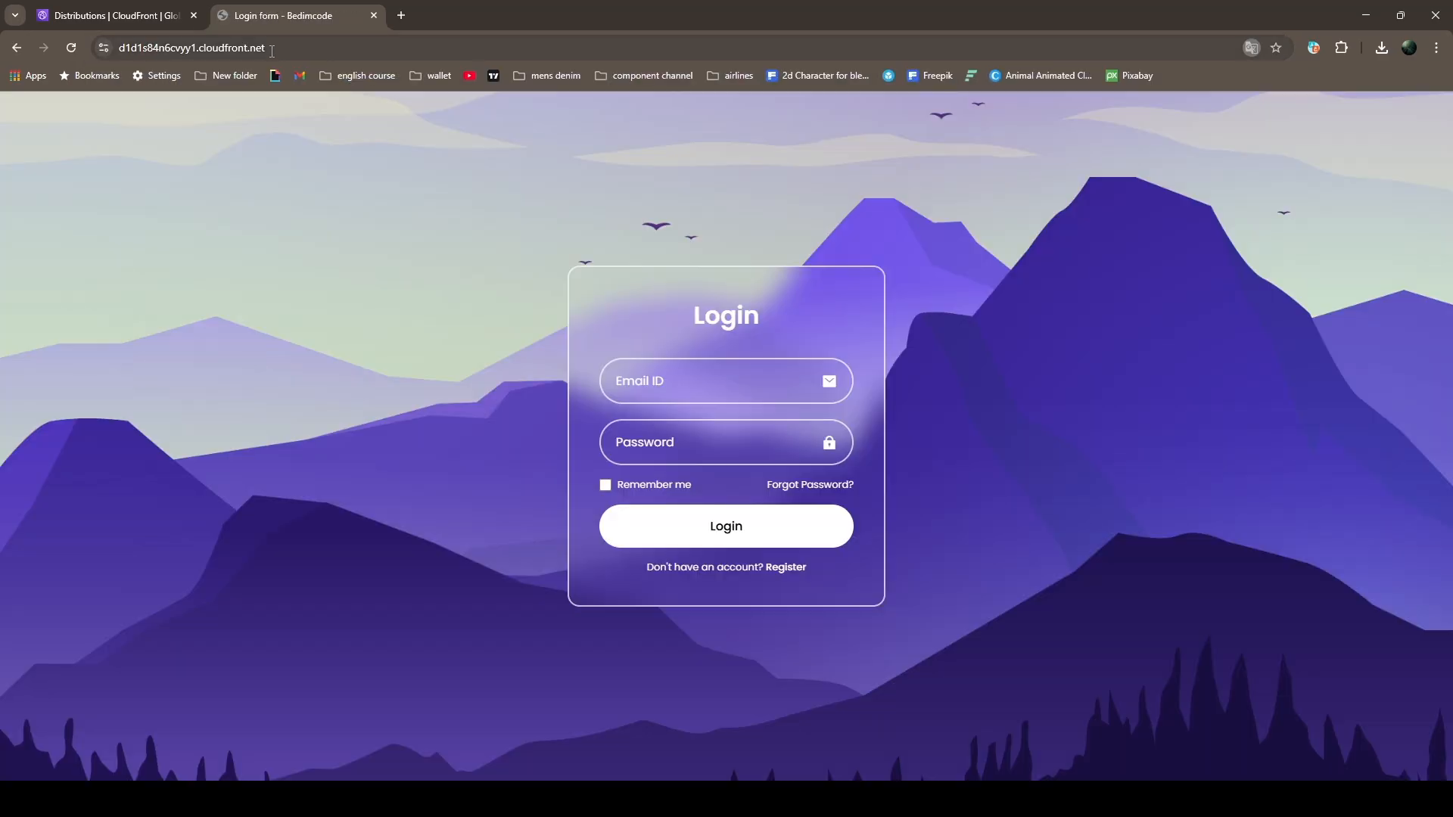